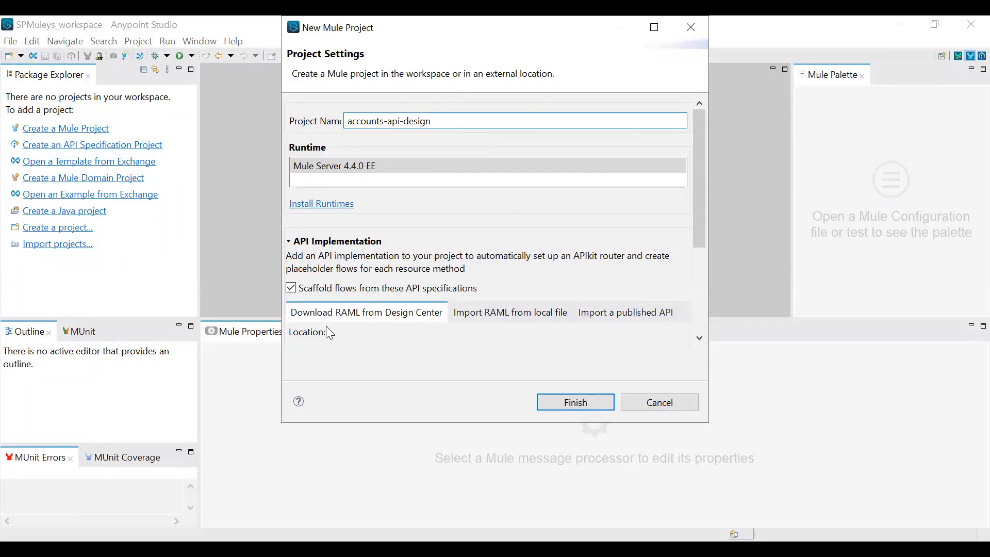
Import the Accounts API specification from Design Center for scaffolding and create the accounts-api-design project
left_click_drag(701, 233, 694, 302)
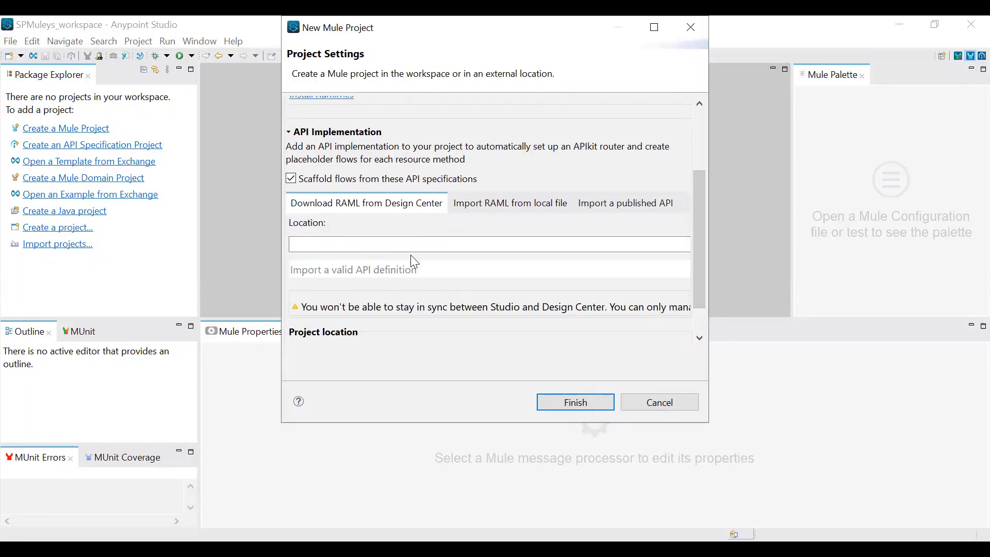
left_click(426, 244)
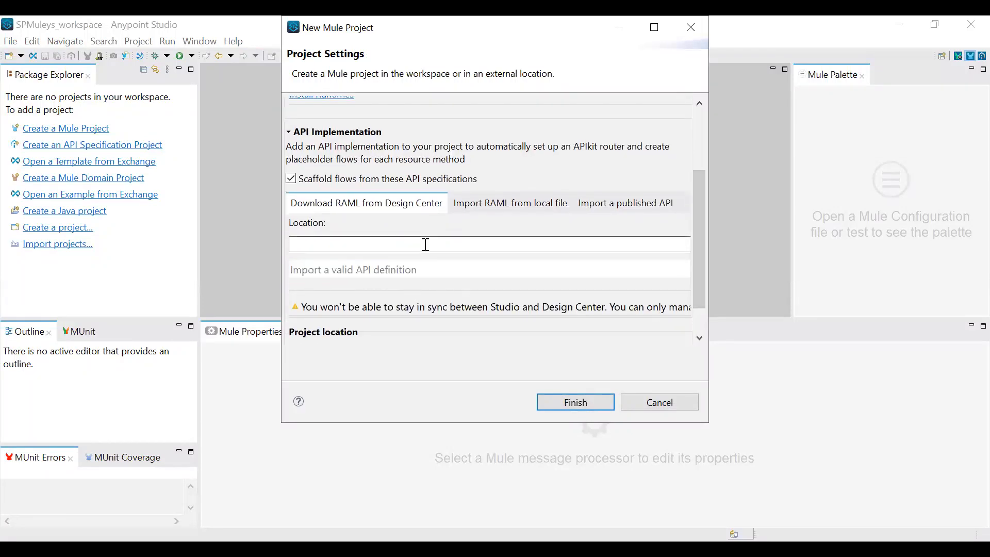
left_click(655, 27)
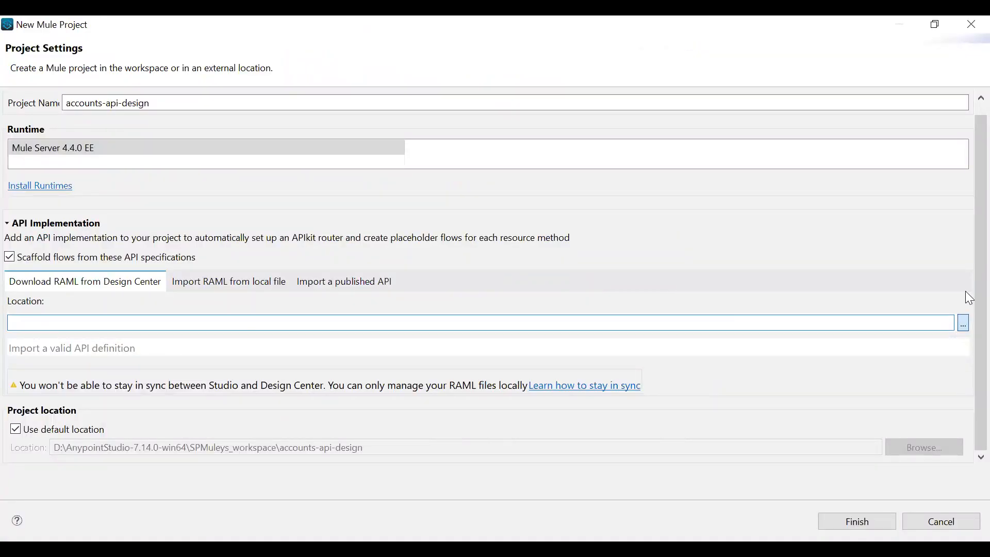
left_click(967, 326)
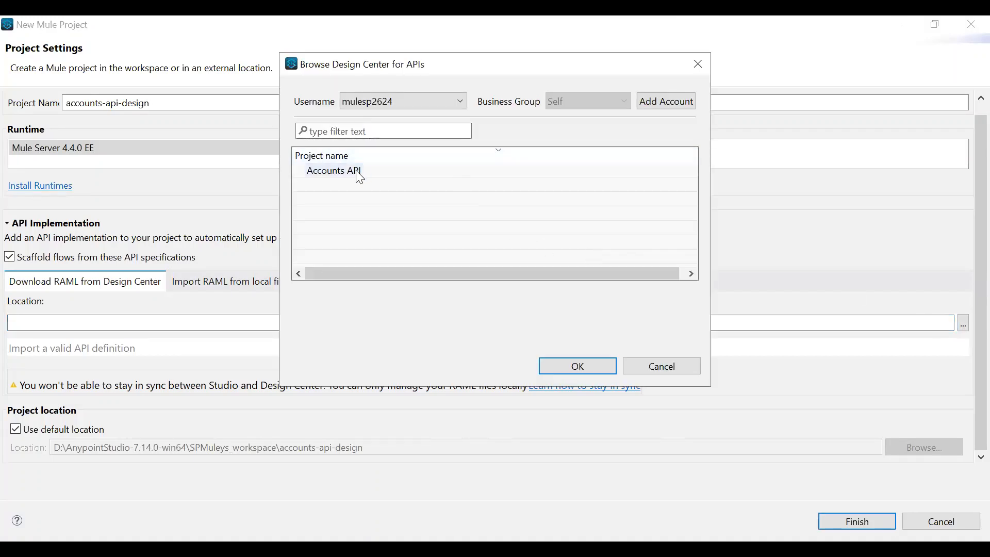
left_click(359, 172)
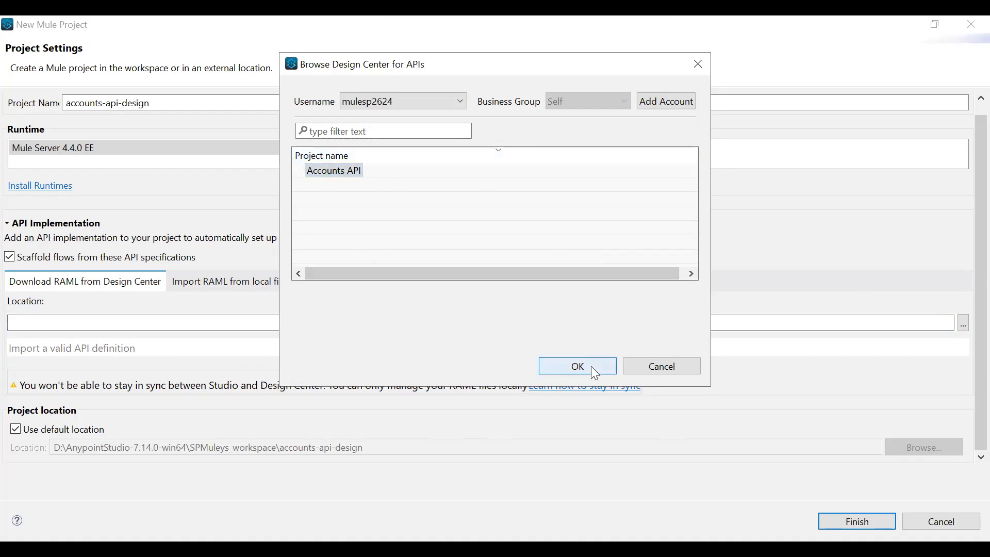
key("Return")
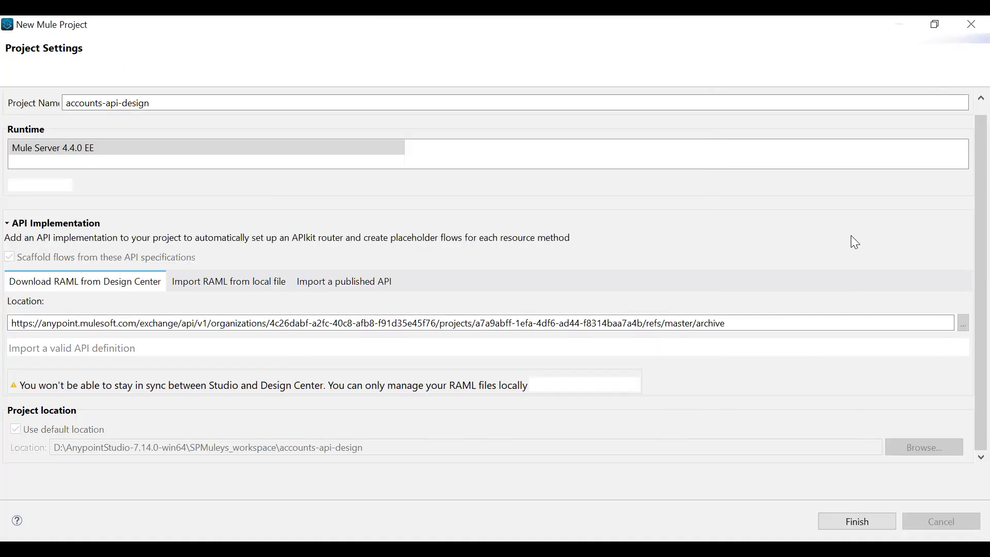
scroll(679, 283, "down", 3)
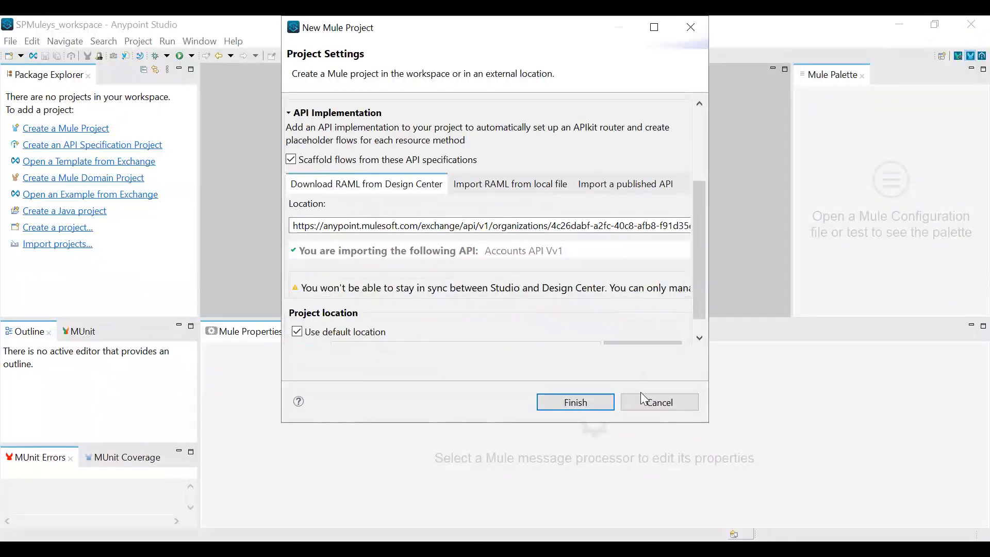
left_click(573, 402)
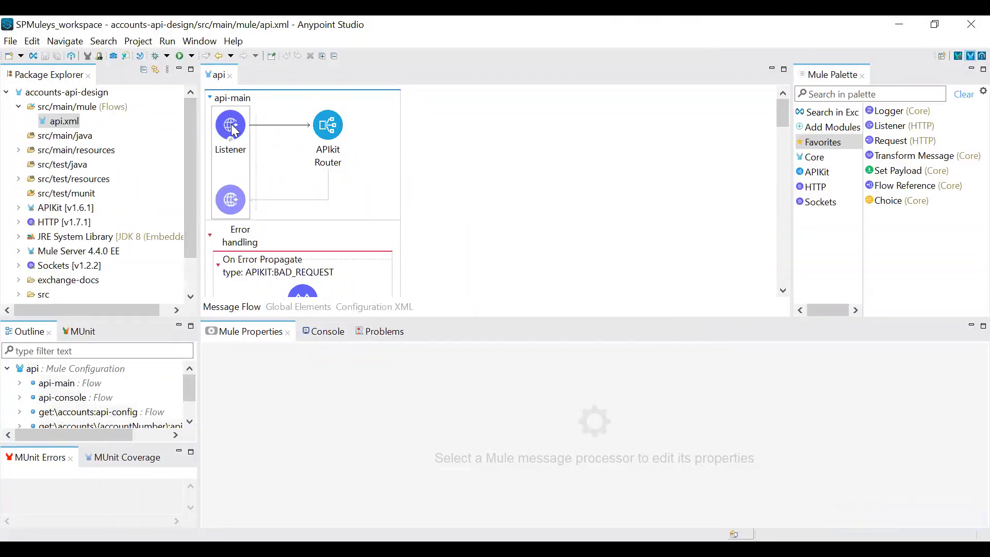
Examine the scaffolded flows in the project's api.xml, from api-main and its error handling through api-console to the accounts endpoint flows
scroll(356, 168, "down", 3)
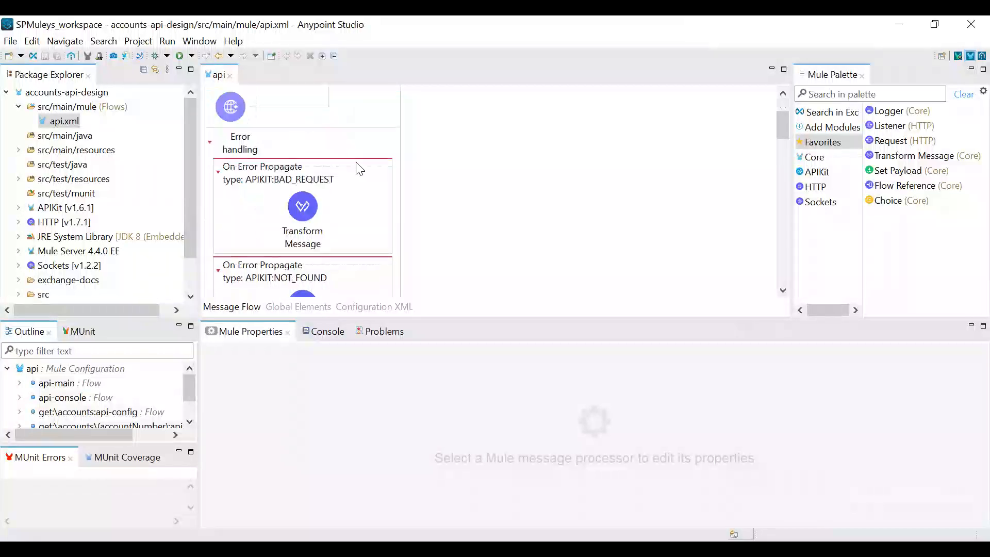
scroll(360, 168, "down", 1)
scroll(358, 152, "up", 3)
scroll(364, 150, "down", 6)
scroll(366, 151, "down", 10)
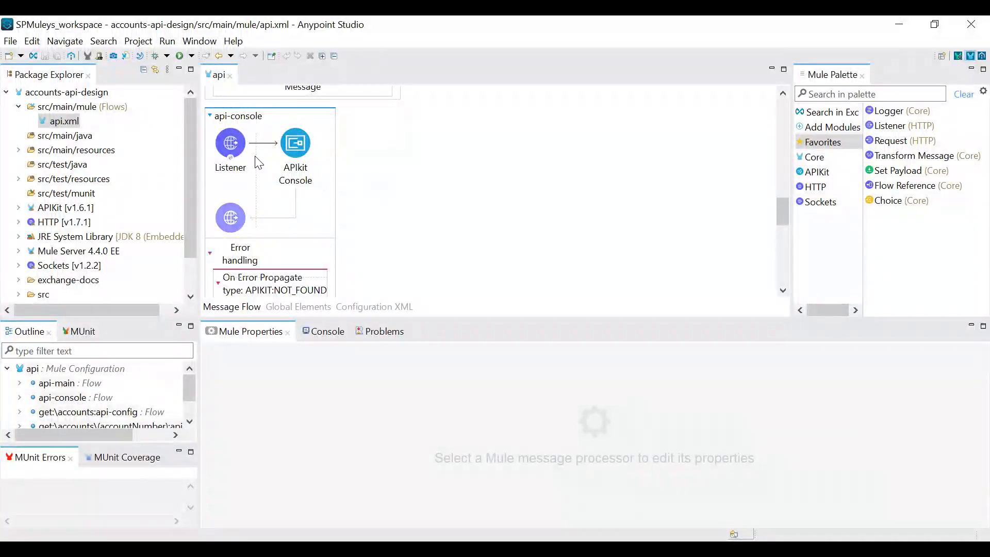
scroll(261, 159, "down", 1)
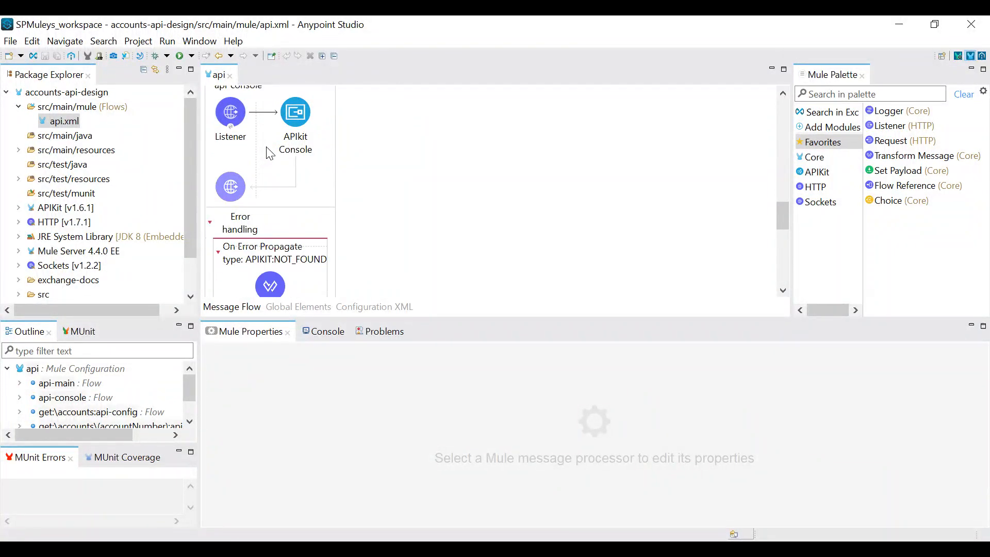
scroll(269, 154, "down", 6)
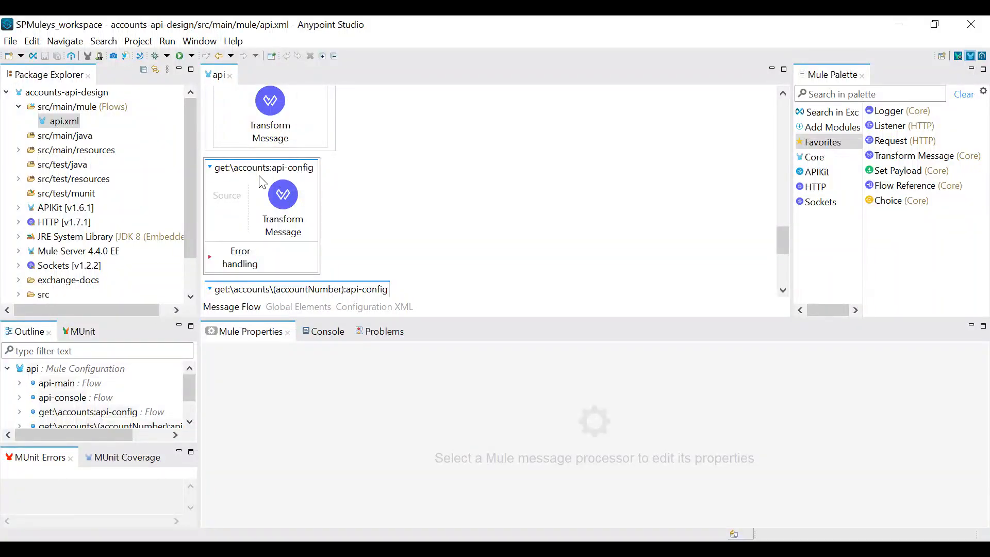
scroll(262, 181, "down", 1)
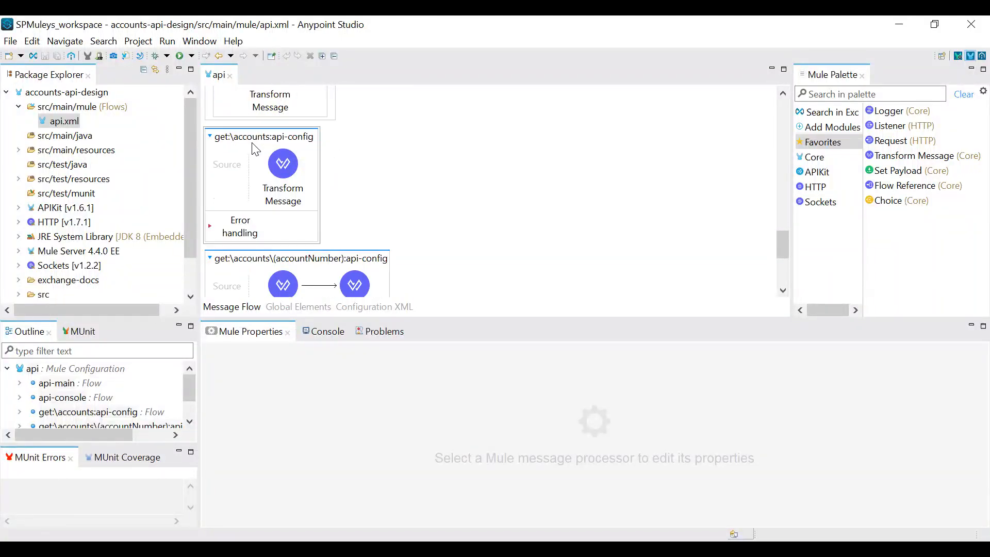
scroll(255, 152, "down", 1)
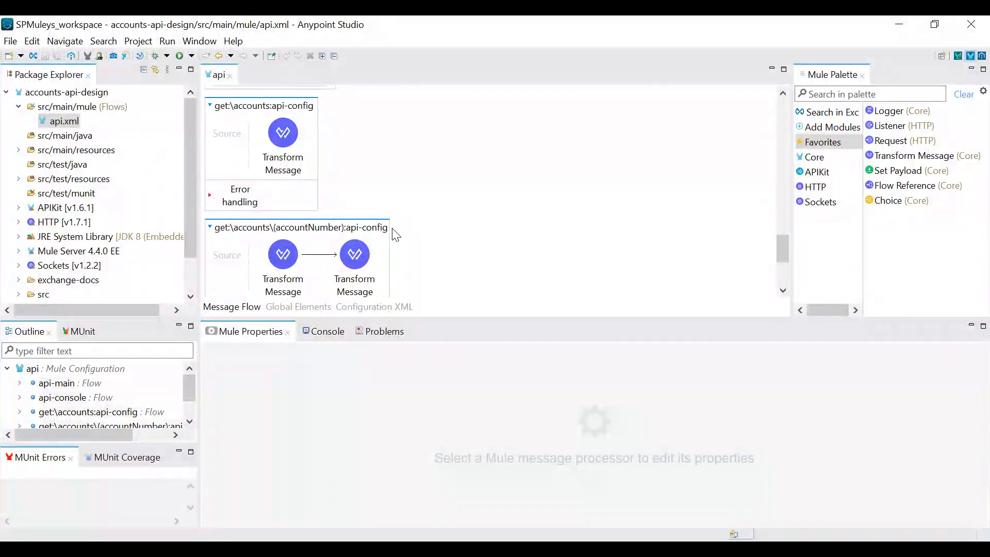
scroll(446, 231, "down", 3)
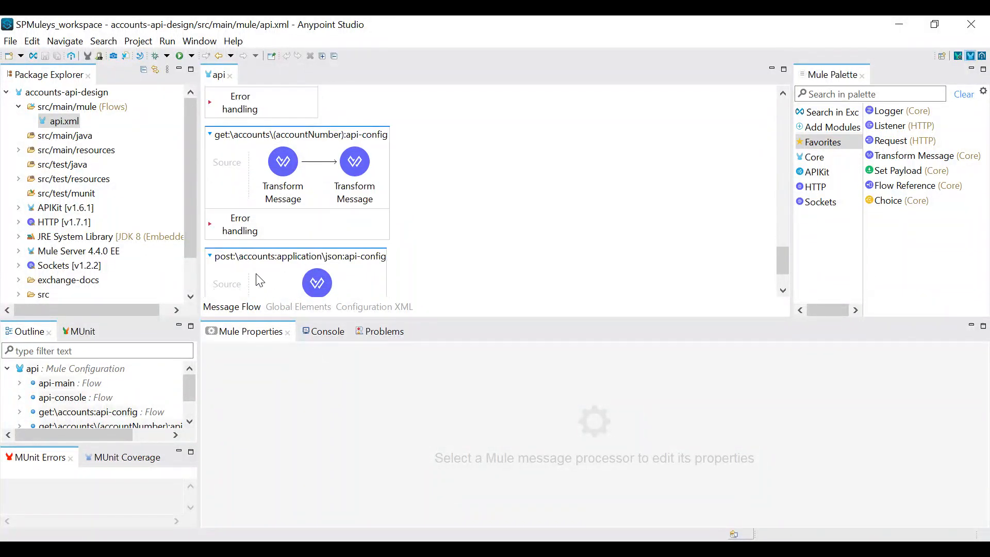
Inspect the Transform Message output scripts in the GET and POST accounts flows, ending back at the api-main flow
scroll(361, 278, "down", 1)
scroll(361, 278, "up", 6)
left_click(284, 211)
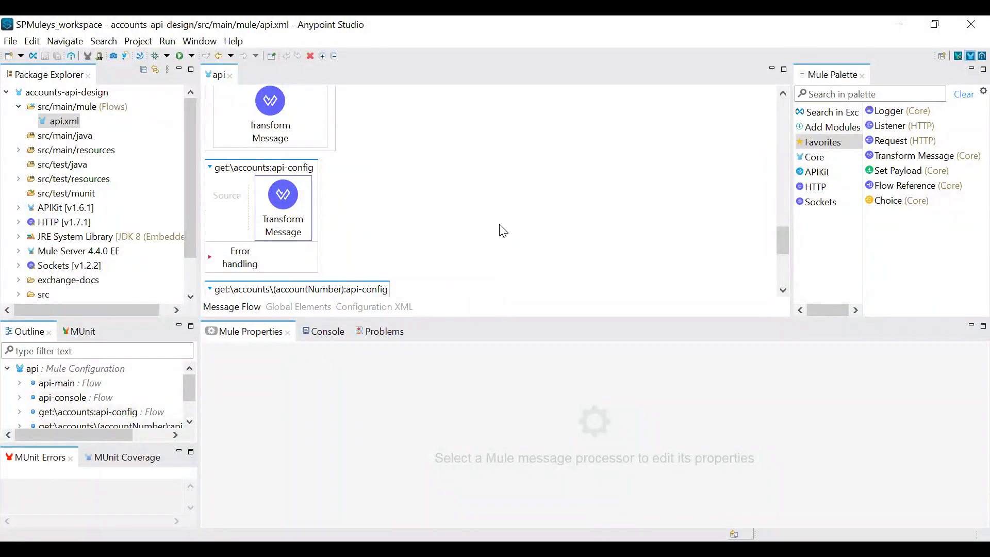
scroll(828, 455, "down", 3)
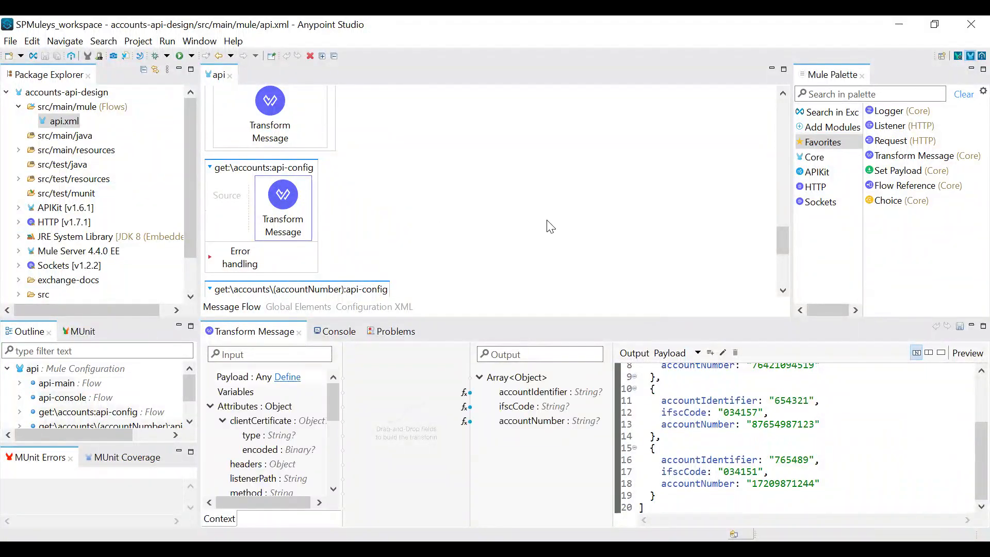
scroll(410, 225, "down", 3)
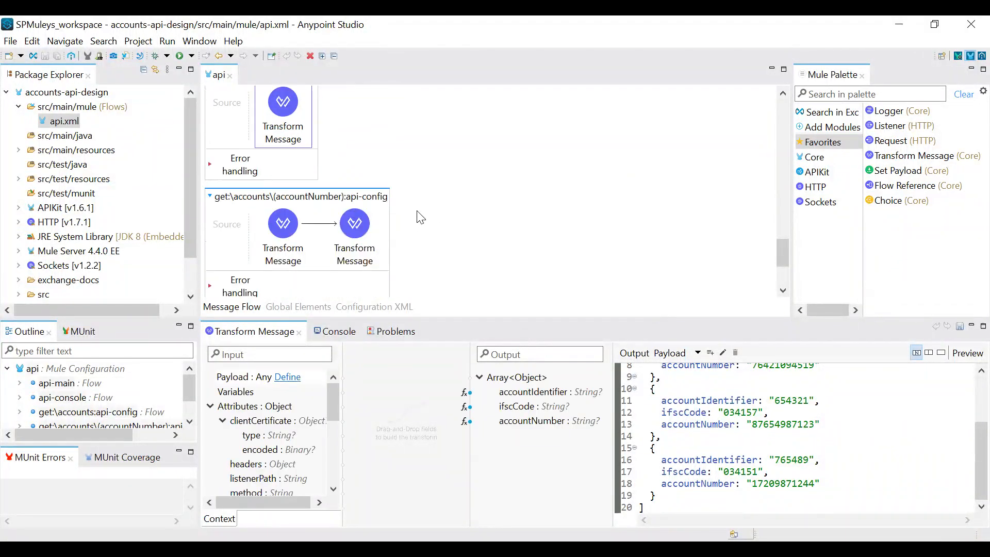
left_click(355, 257)
scroll(517, 237, "down", 4)
left_click(316, 240)
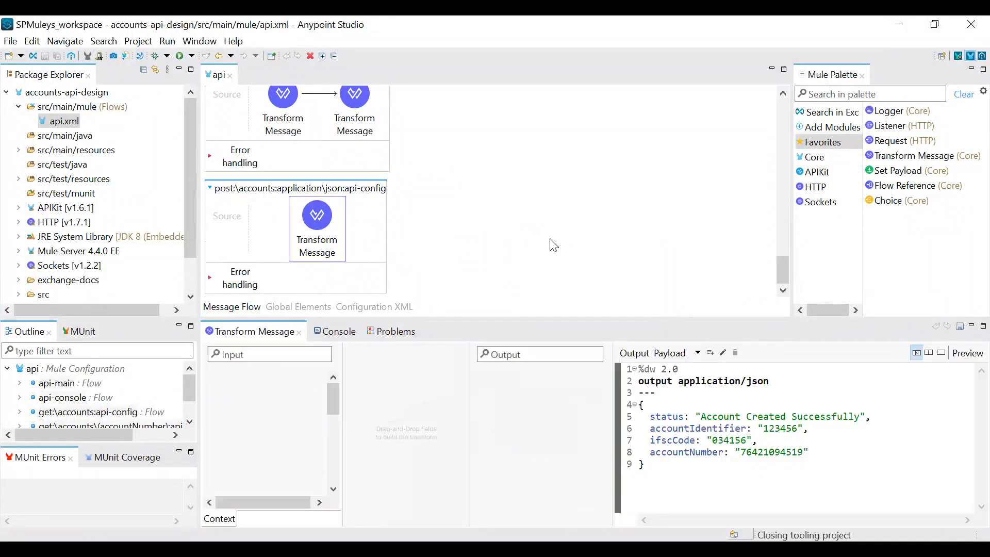
scroll(432, 267, "up", 3)
scroll(489, 228, "up", 15)
scroll(489, 229, "up", 5)
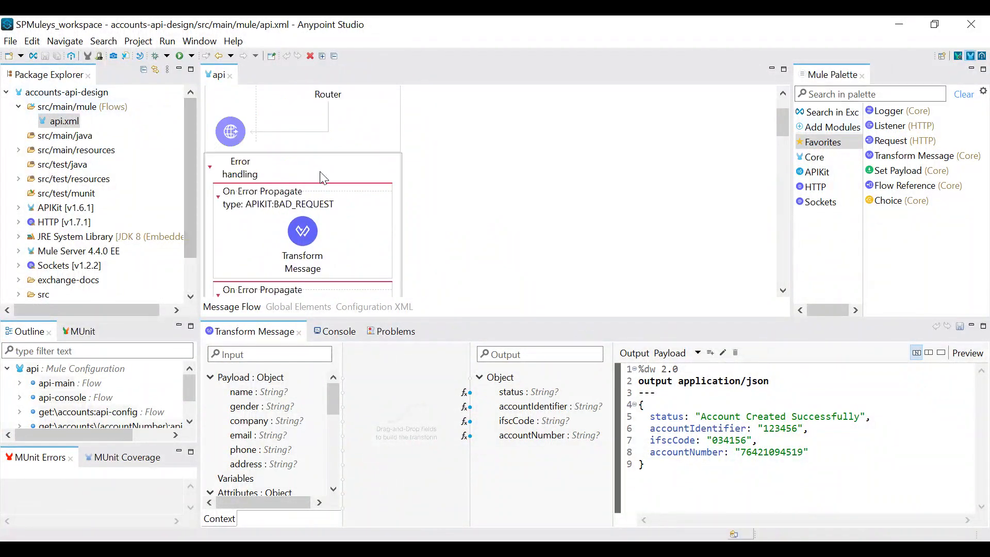
scroll(502, 170, "up", 2)
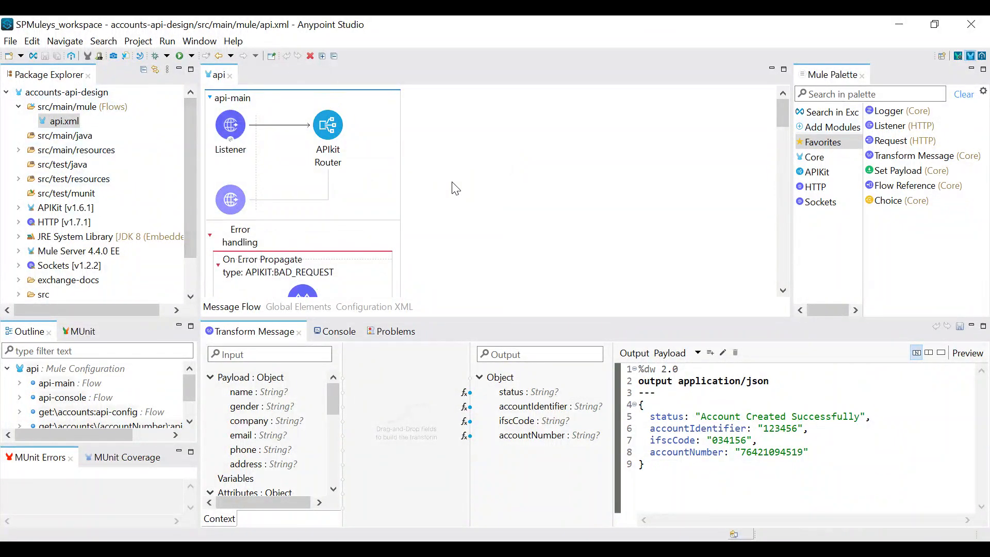
Collapse the accounts-api-design project and start a new Mule project named accounts-api-local that imports RAML from a local file
left_click(6, 92)
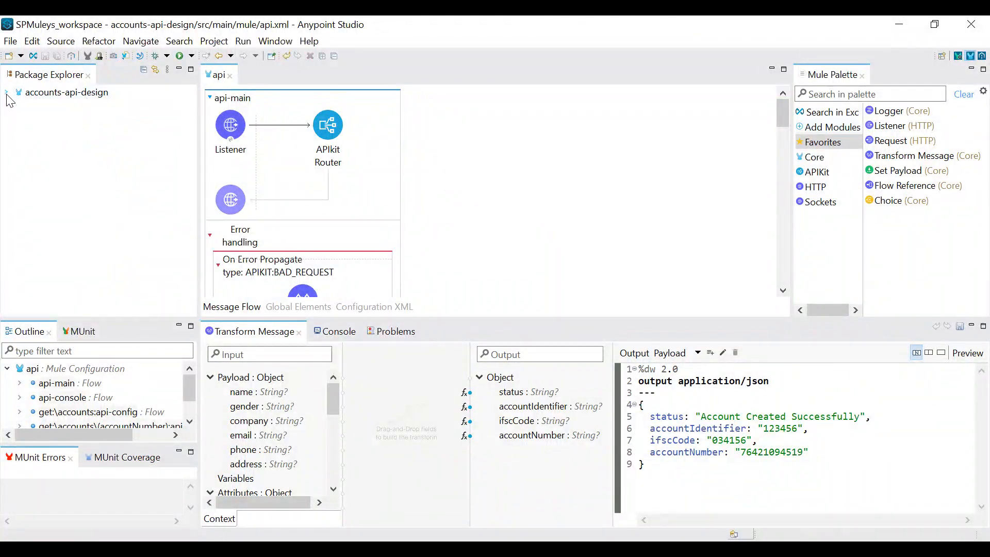
left_click(10, 41)
mouse_move(31, 58)
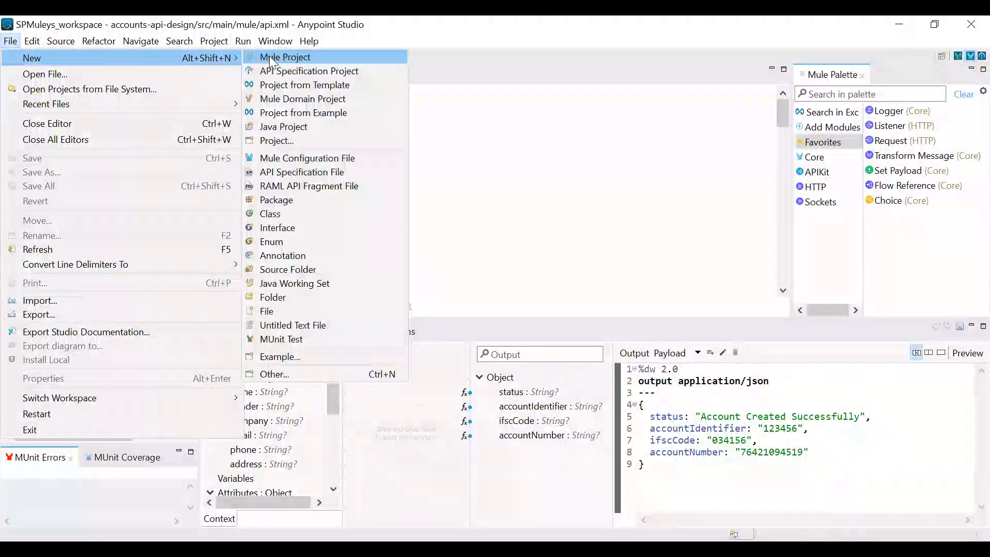
left_click(272, 57)
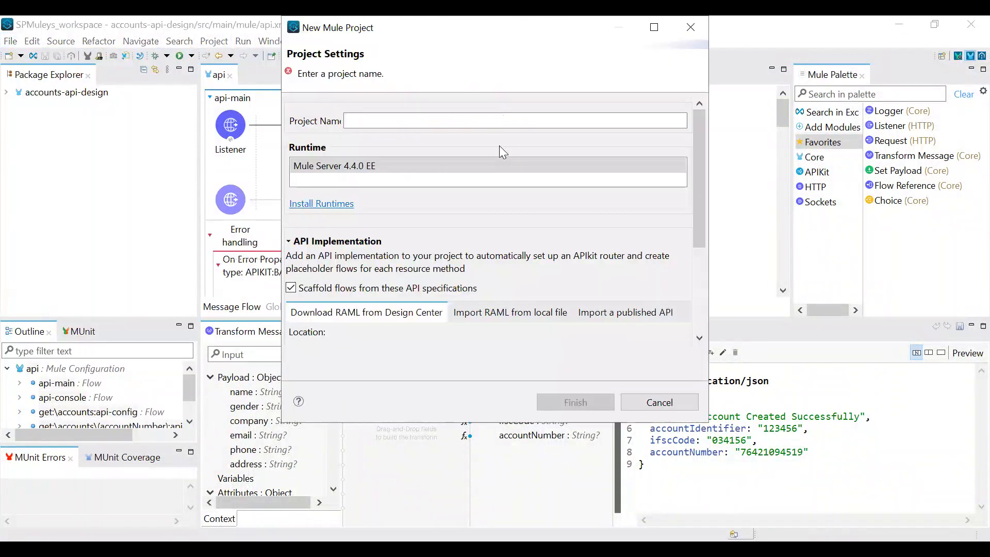
left_click(508, 313)
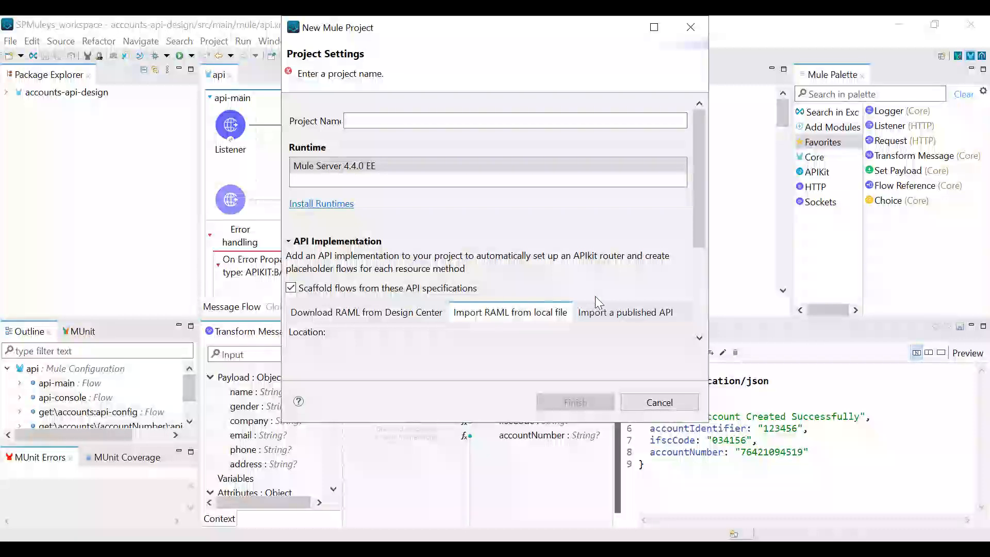
left_click(500, 120)
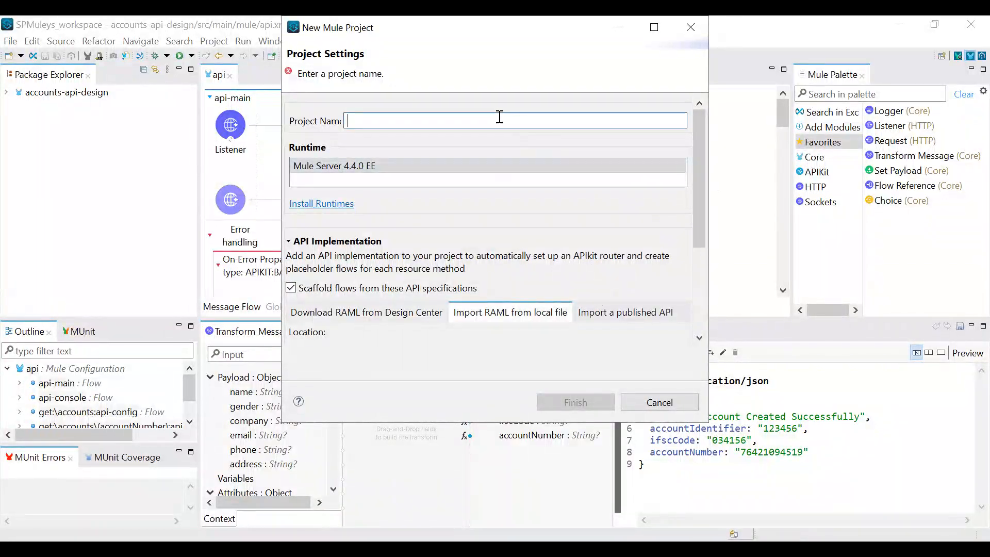
type("accounts-api-;o")
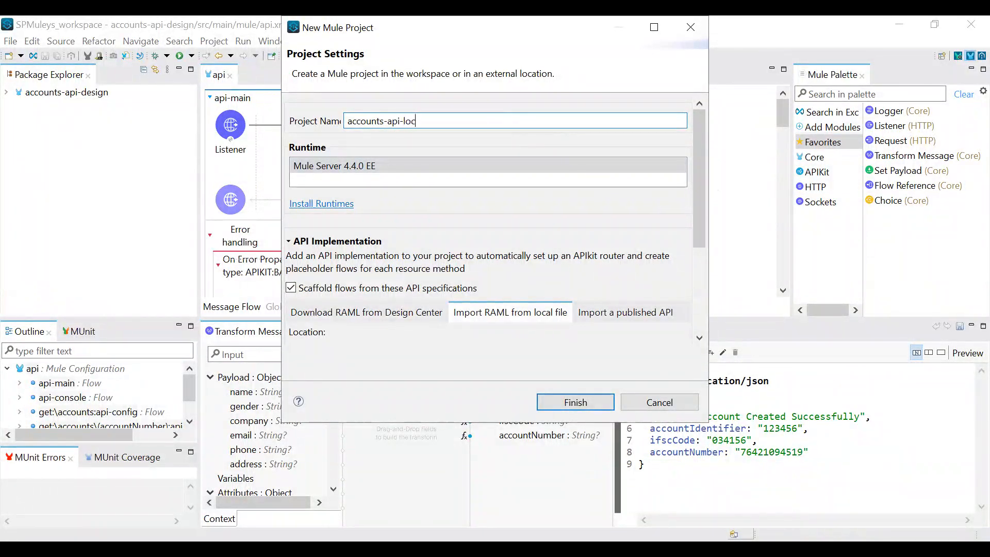
Select the Accounts API zip archive in the Admin folder as the local RAML source and create the project
scroll(484, 236, "down", 3)
left_click(680, 240)
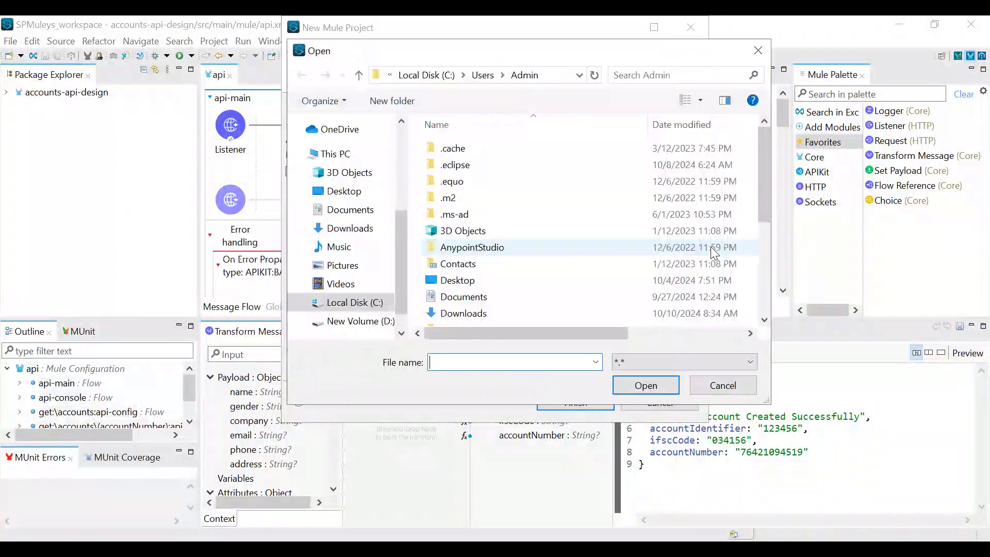
scroll(516, 199, "down", 3)
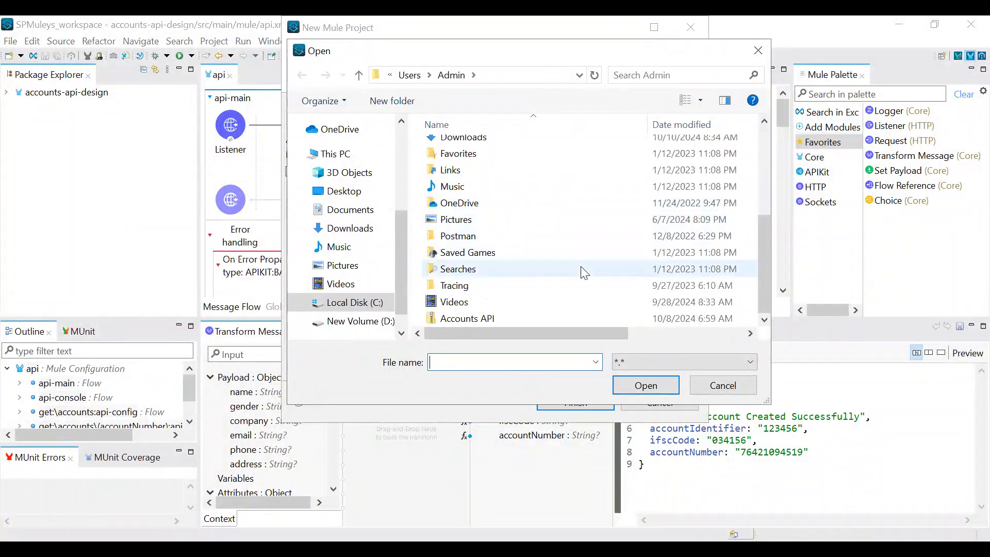
left_click(529, 317)
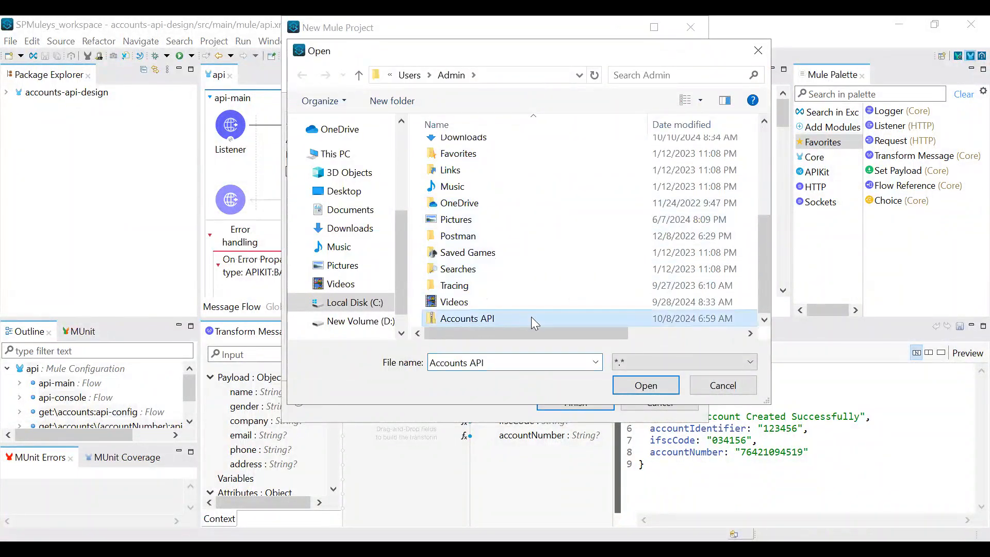
left_click(663, 385)
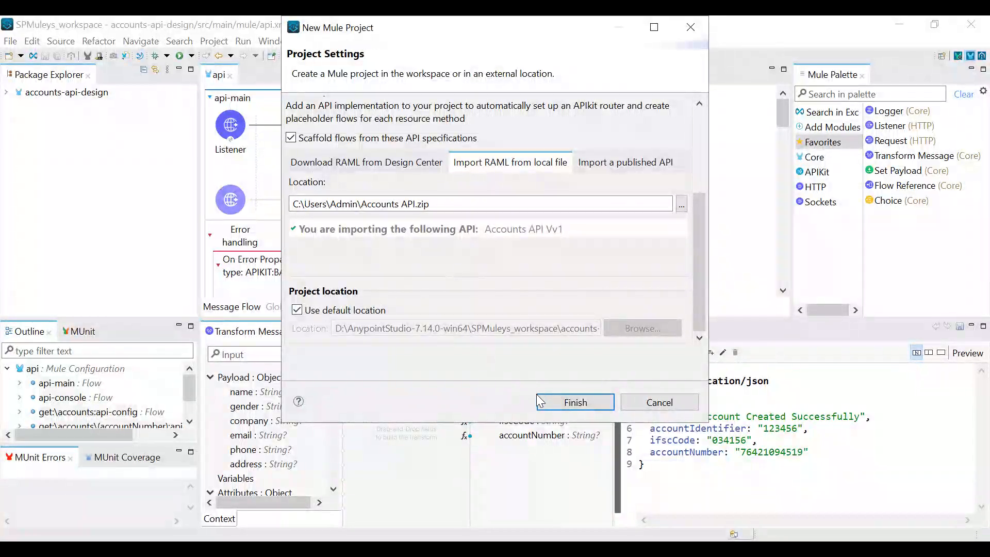
left_click(551, 403)
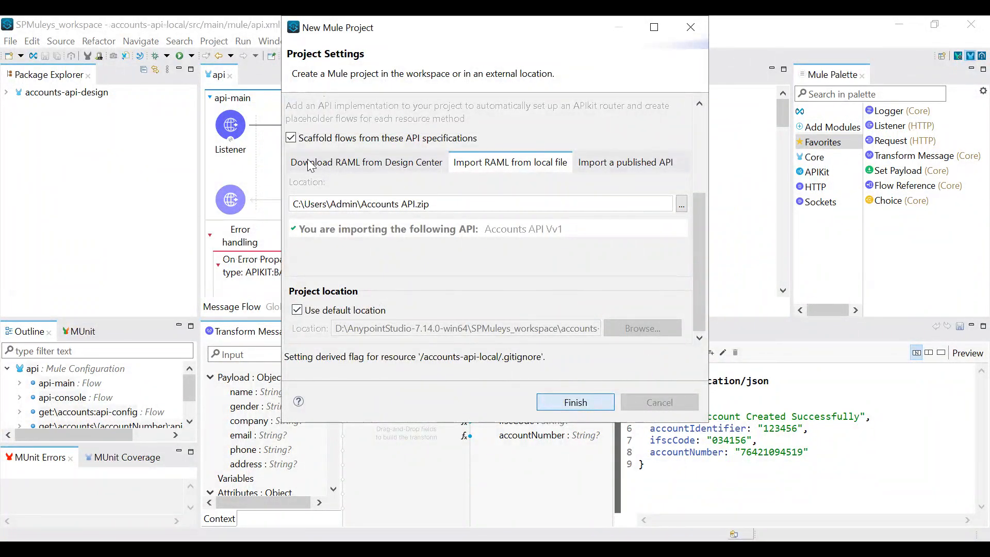
Examine the scaffolded flows in the accounts-api-local project's api.xml, from api-main and its error handlers through api-console to the accounts endpoint flows
left_click(61, 124)
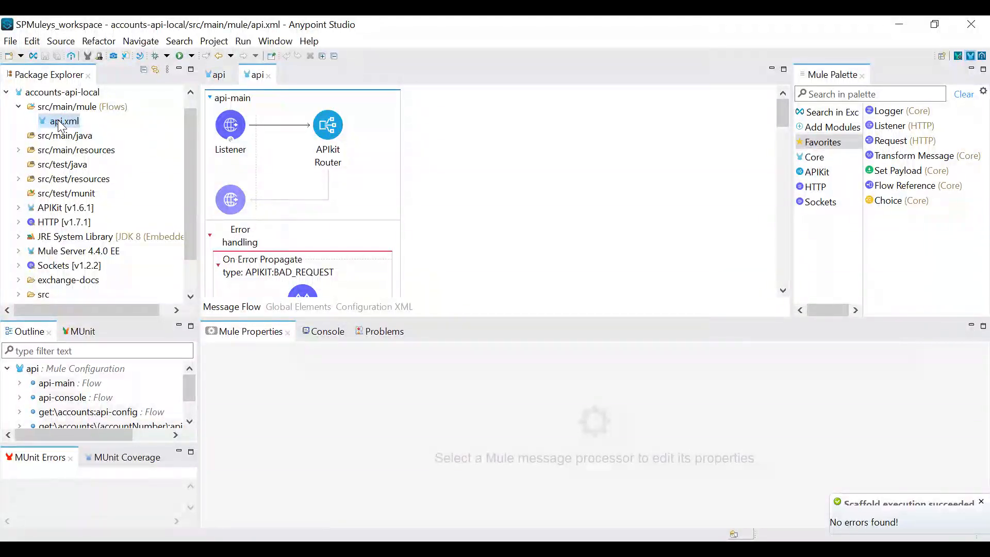
scroll(512, 179, "down", 8)
scroll(512, 179, "down", 8)
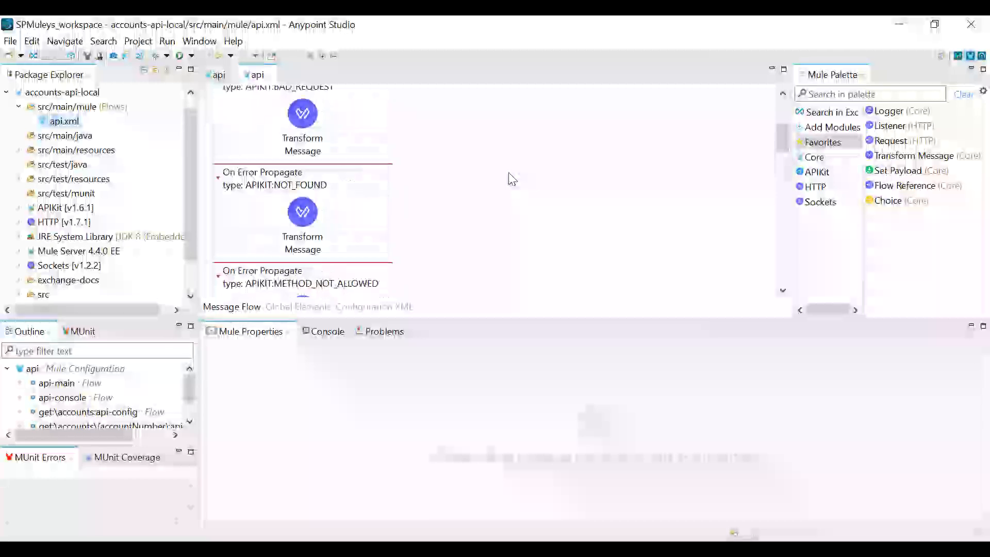
scroll(512, 179, "up", 6)
scroll(461, 178, "down", 5)
scroll(461, 178, "down", 6)
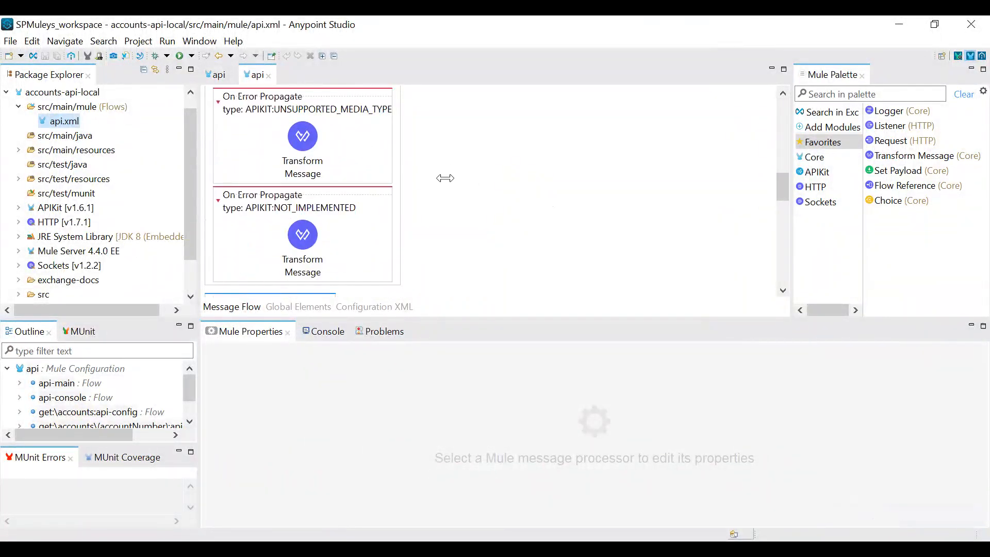
scroll(310, 142, "down", 3)
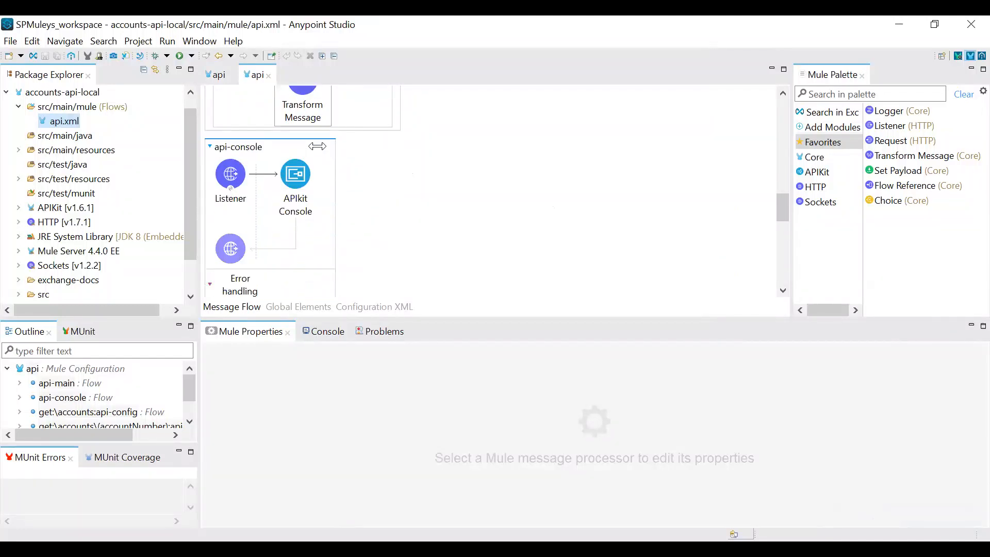
scroll(347, 172, "down", 4)
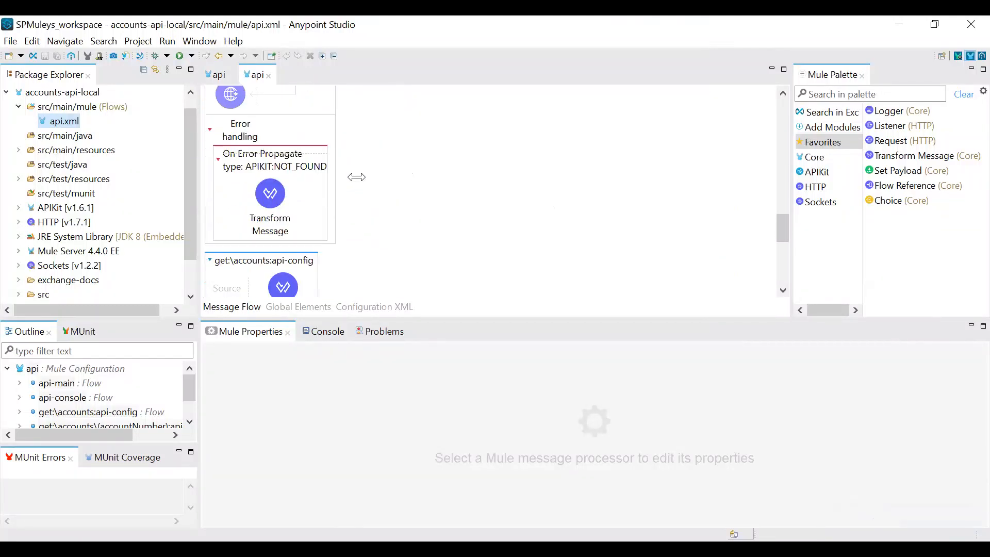
scroll(357, 177, "down", 6)
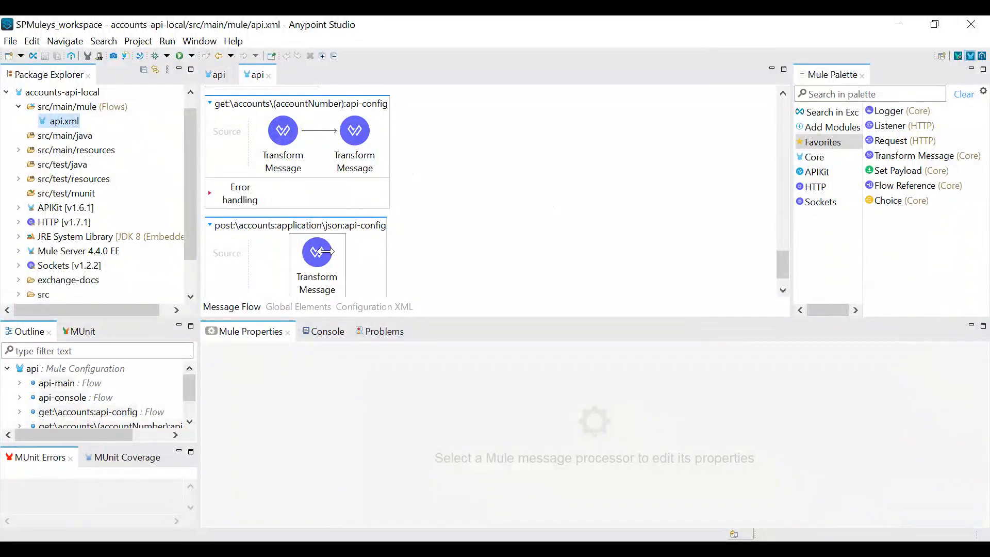
scroll(325, 251, "down", 1)
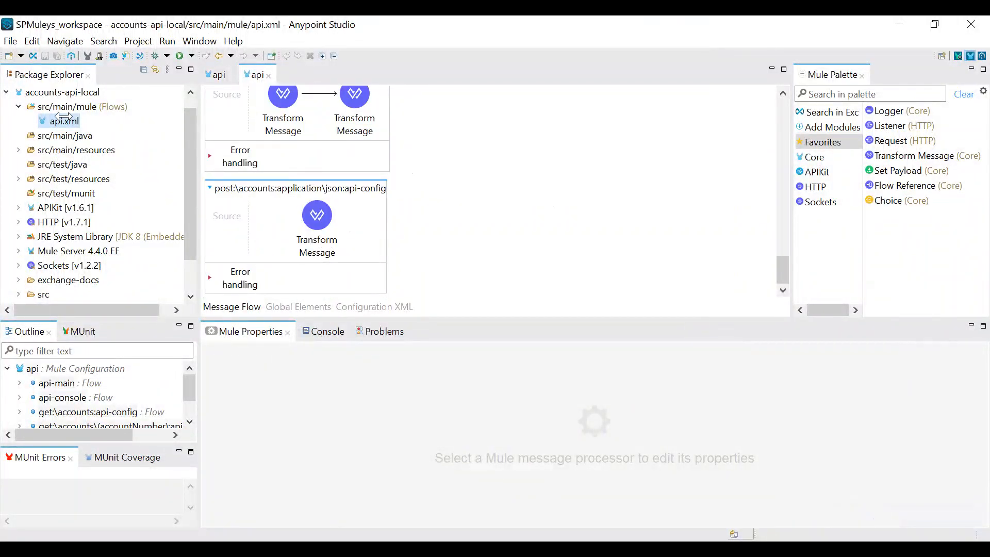
Collapse the accounts-api-local project and start a new Mule project that scaffolds its flows from a published API
left_click(6, 92)
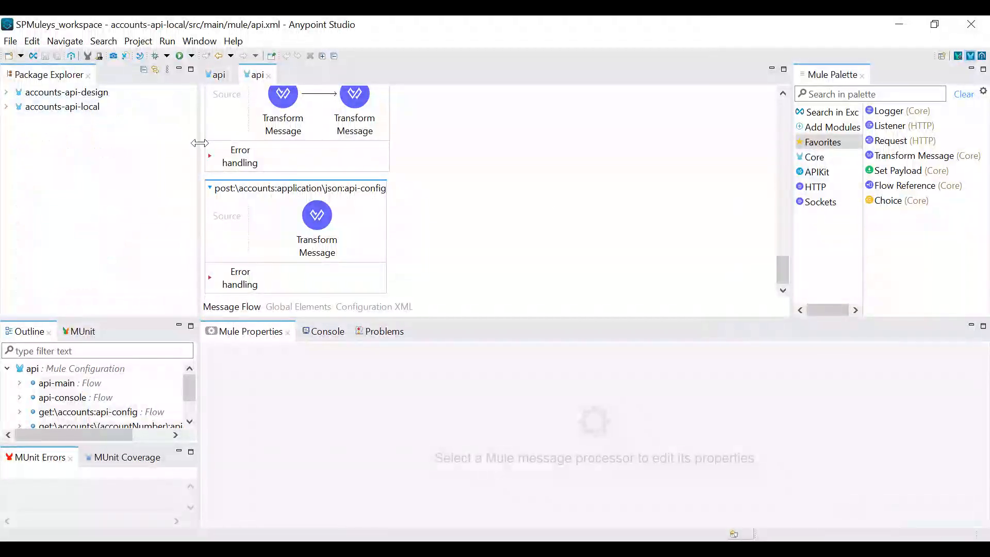
left_click(12, 41)
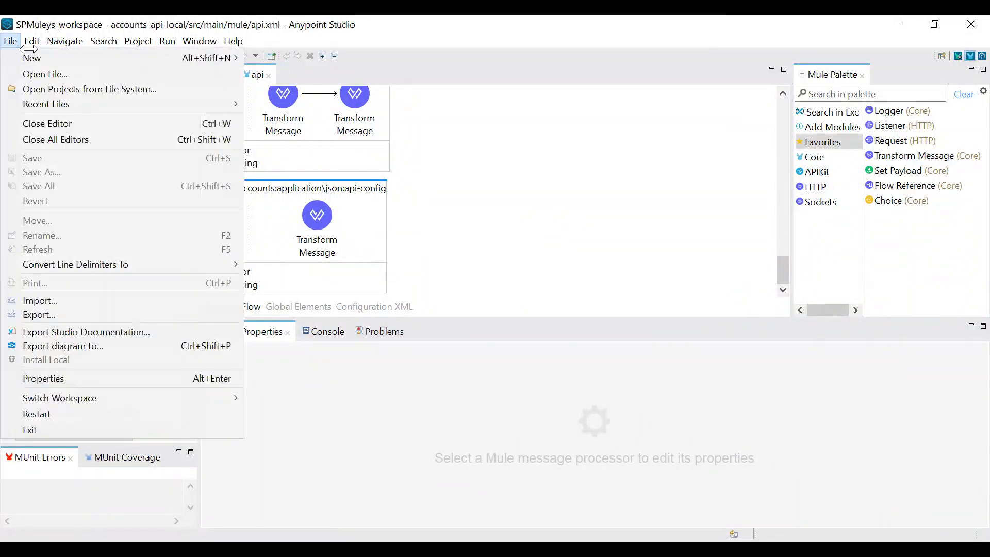
left_click(34, 57)
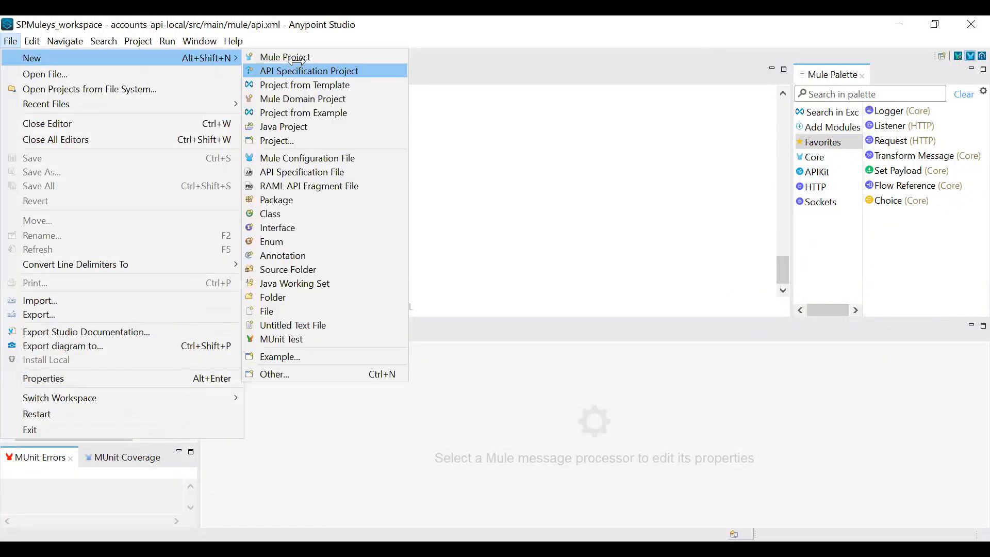
left_click(299, 58)
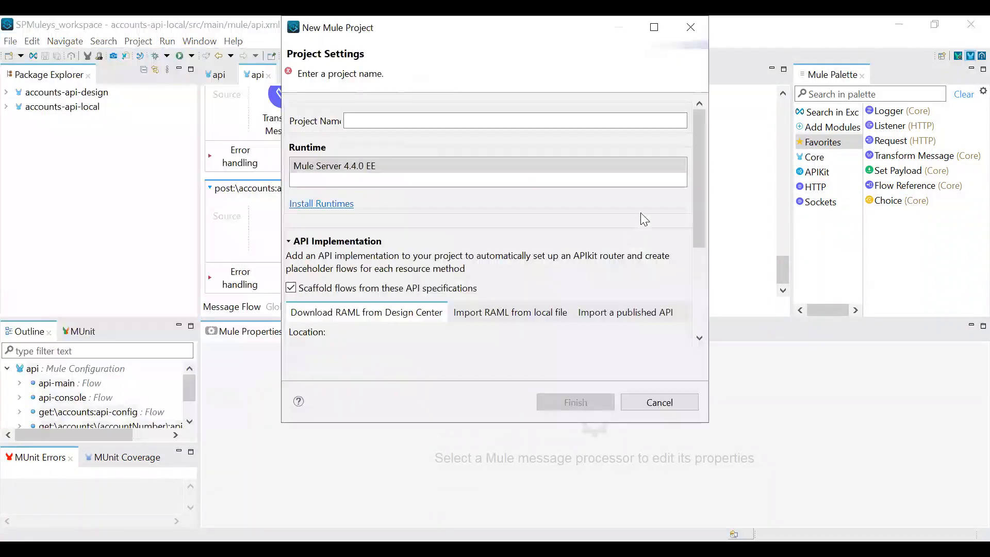
left_click(627, 312)
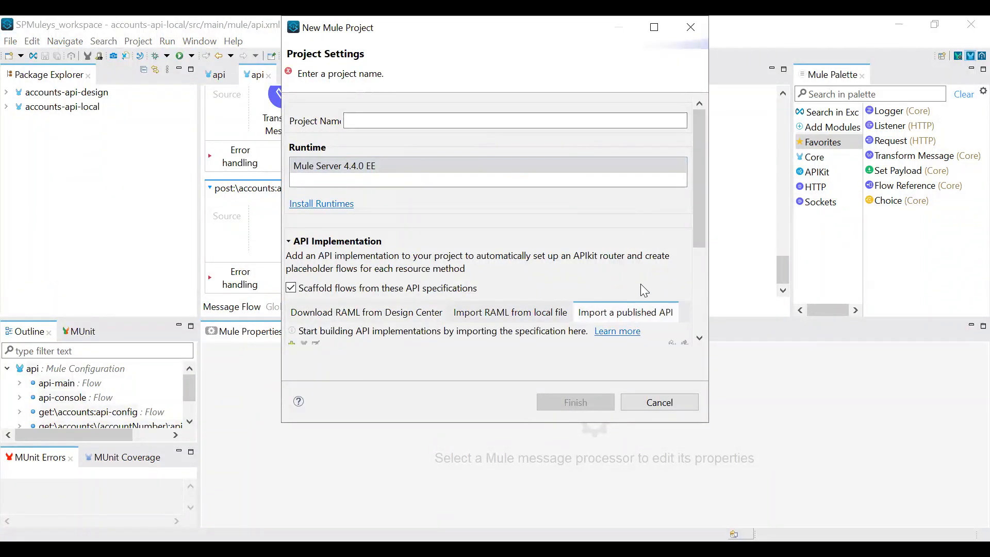
left_click_drag(692, 245, 696, 288)
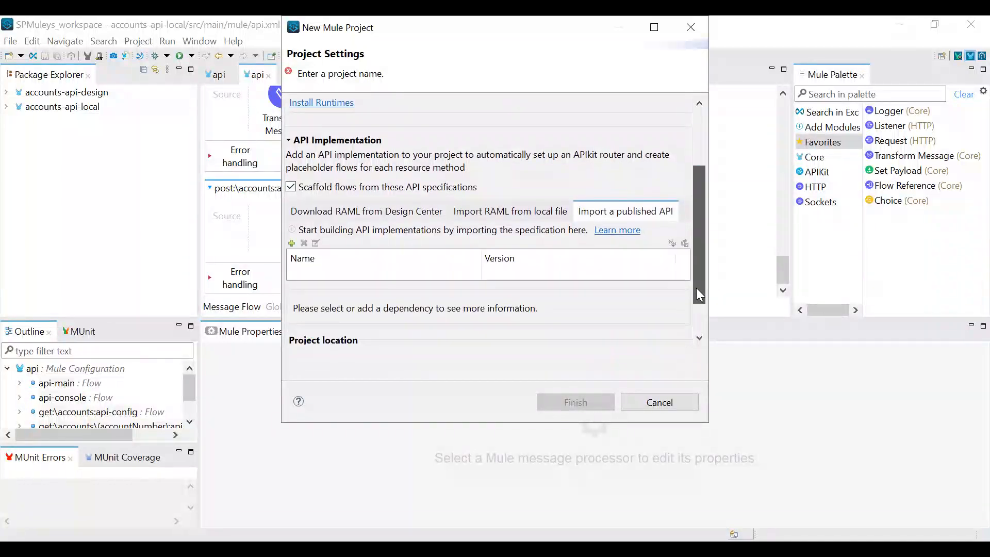
View the sources offered for adding a published API, and name the new project accounts-api-exchange
left_click(292, 244)
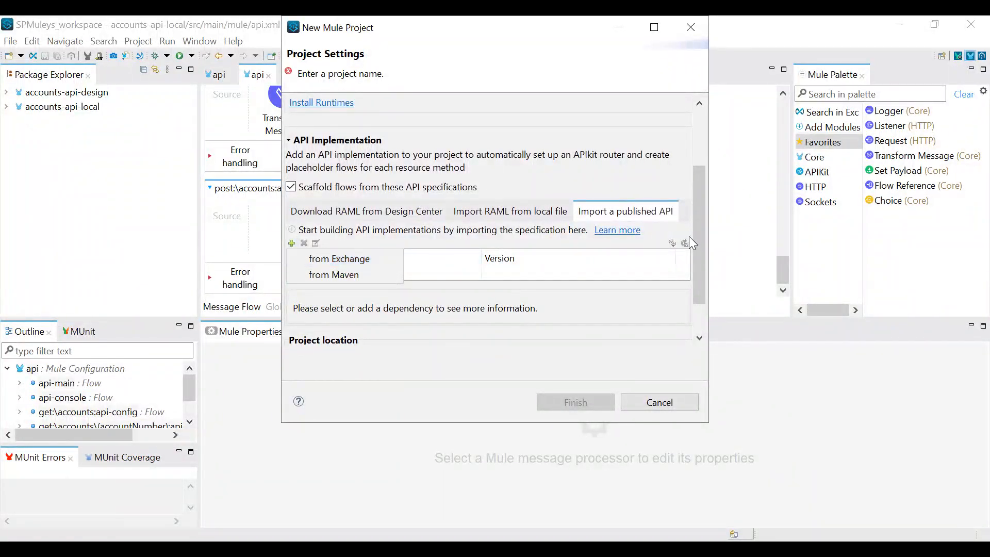
left_click_drag(702, 262, 704, 127)
left_click(426, 122)
type("accoun")
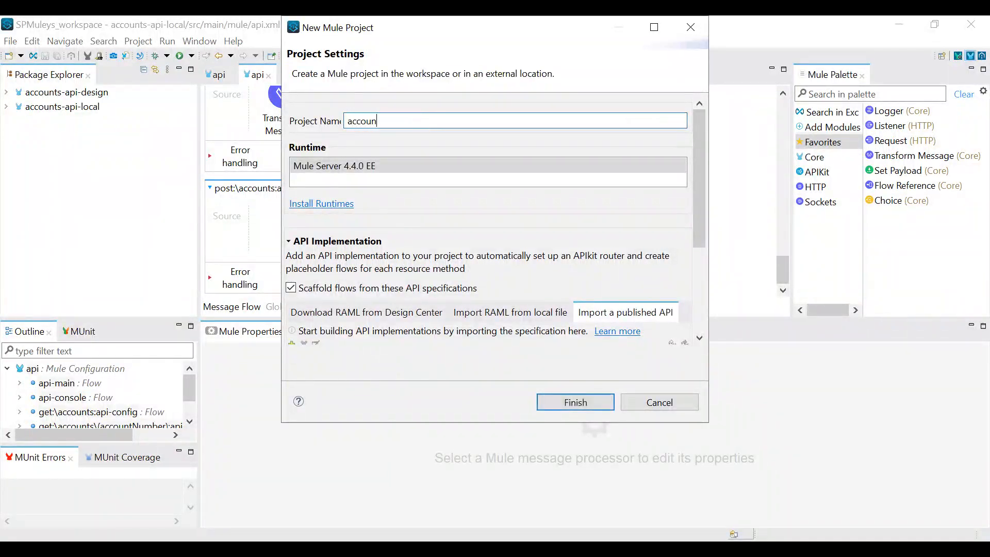
type("ts-api-exchange")
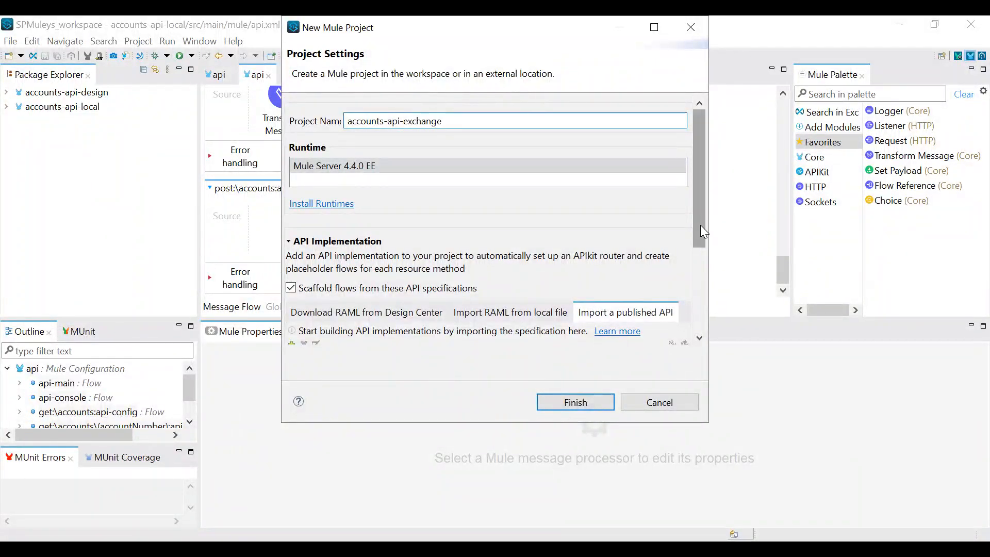
Search Exchange for "accounts api" and add the self-published Accounts API 1.0.0 as the project's API dependency
left_click_drag(700, 225, 692, 292)
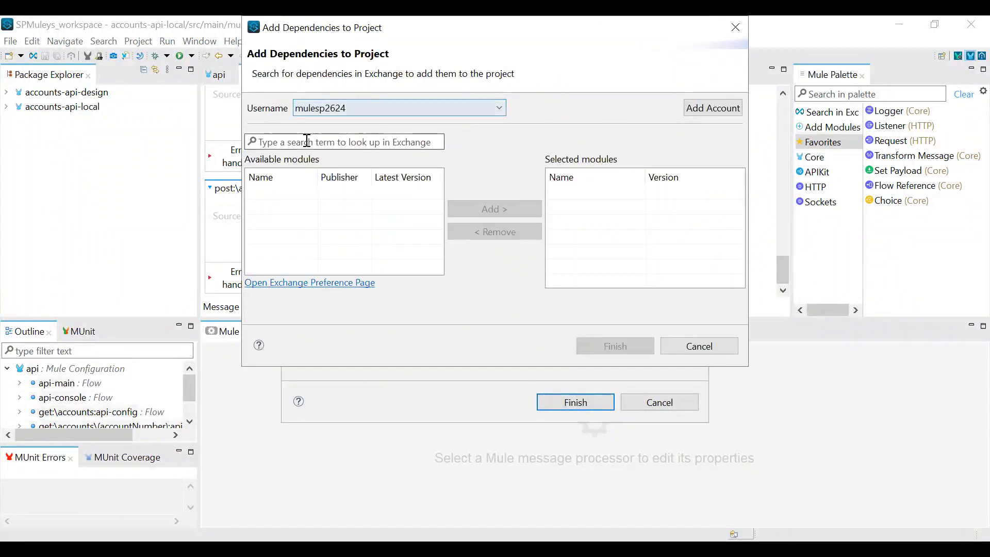
left_click(306, 141)
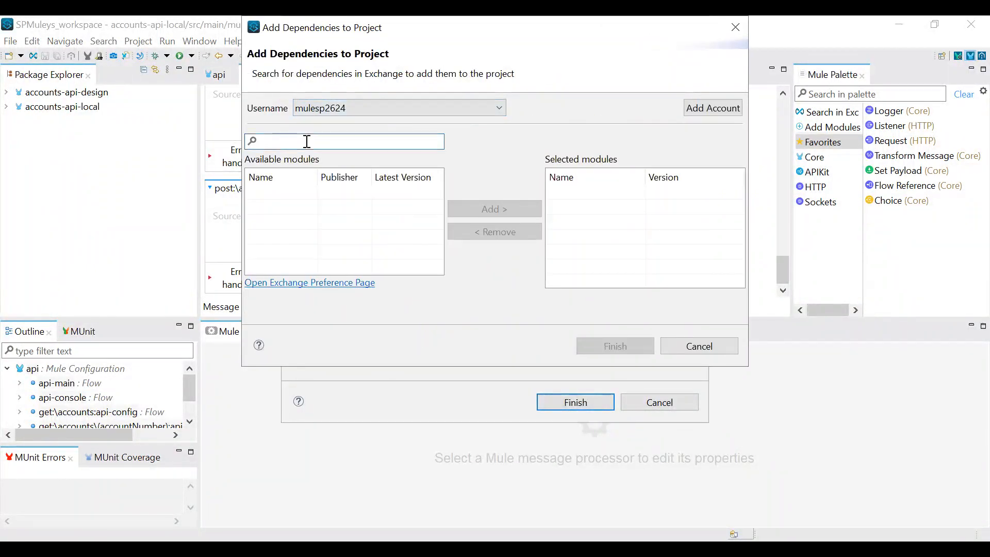
type("accounts api")
key("Return")
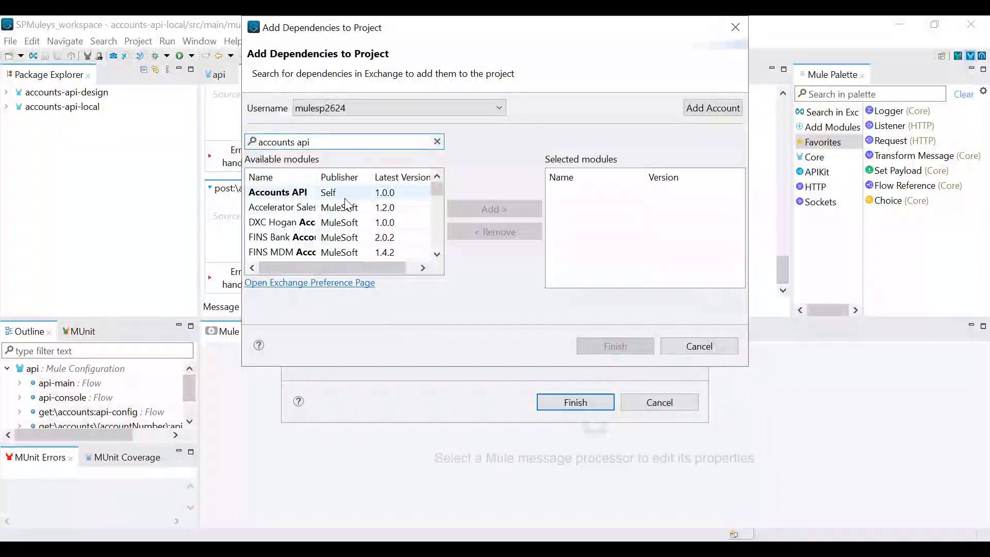
left_click(288, 195)
left_click(475, 209)
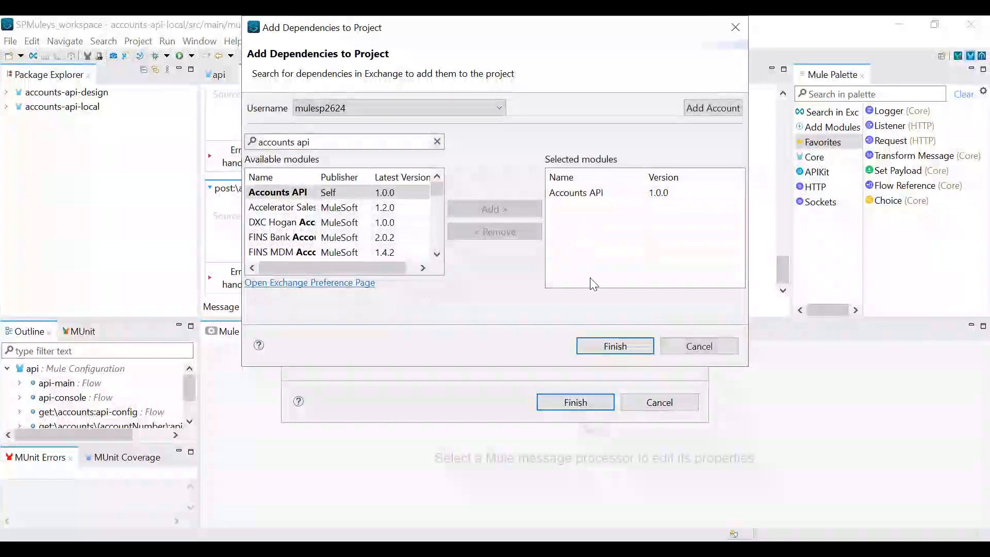
left_click(627, 349)
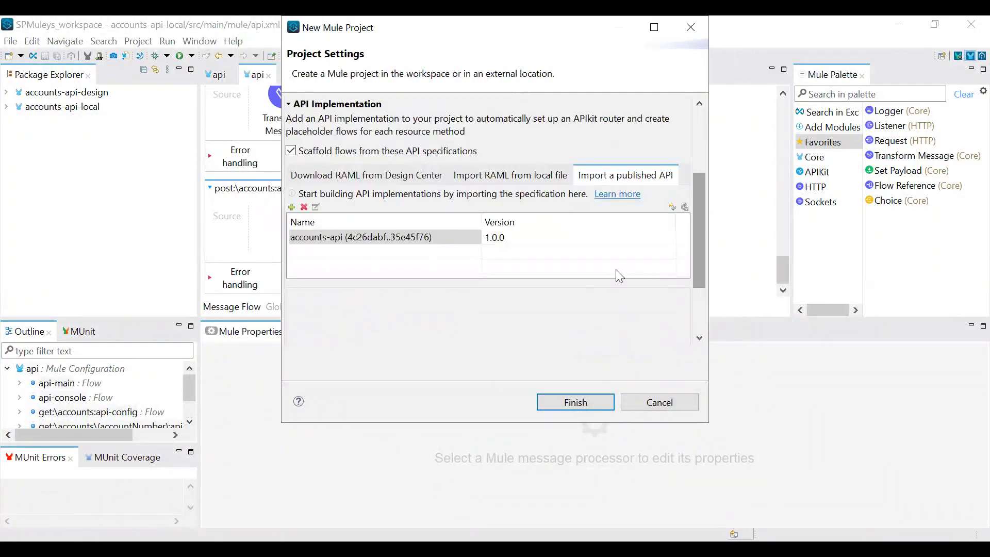
Review the added Accounts API dependency's details and create the accounts-api-exchange project in the default location
scroll(477, 302, "down", 3)
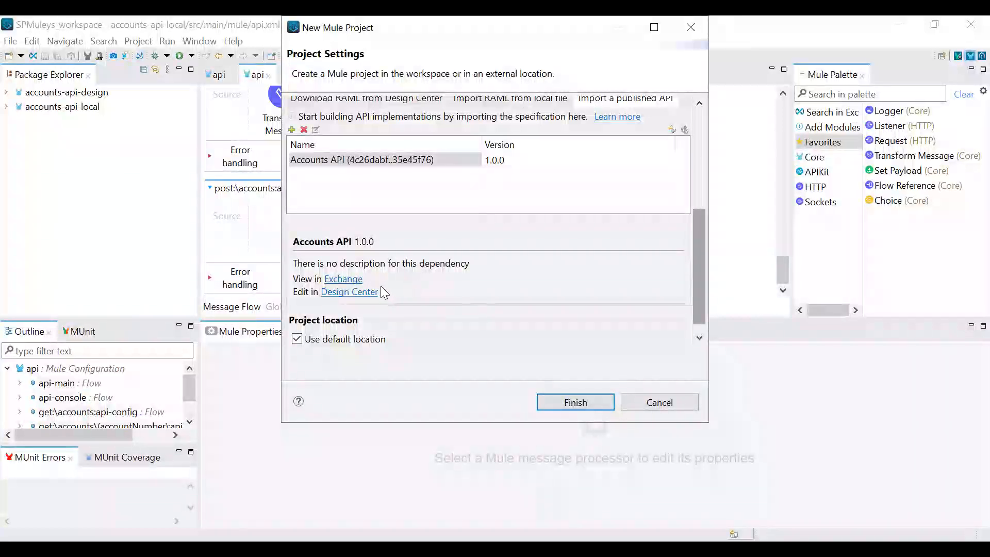
scroll(439, 290, "up", 2)
scroll(557, 279, "down", 3)
left_click(586, 411)
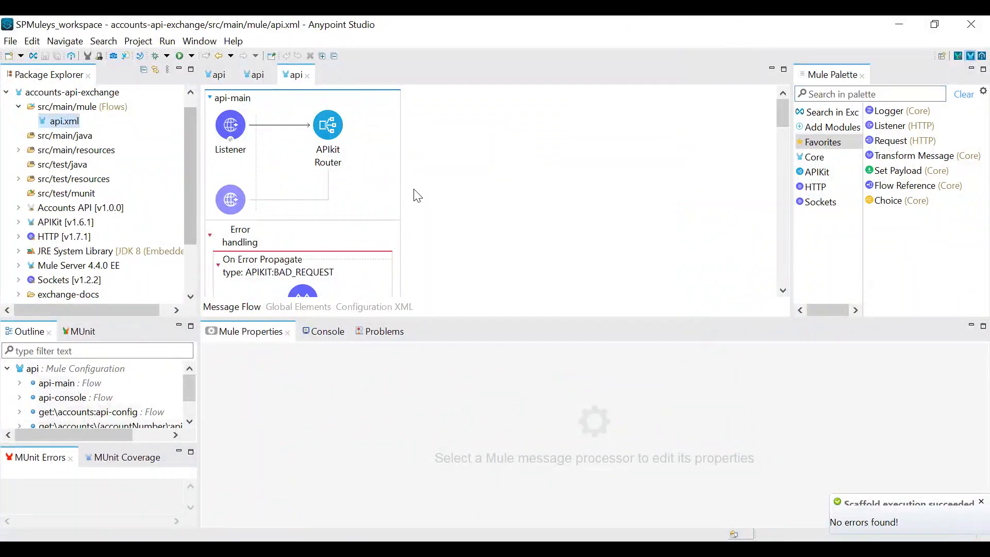
Examine the scaffolded flows in the accounts-api-exchange project's api.xml, from the api-main error handlers through api-console to the accounts endpoint flows
scroll(417, 195, "down", 5)
scroll(417, 195, "up", 3)
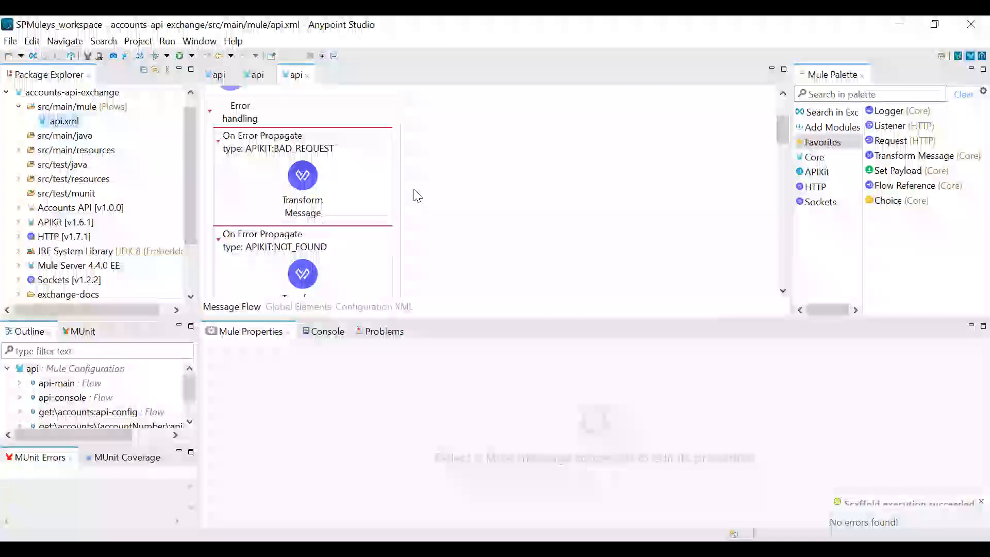
scroll(343, 184, "down", 8)
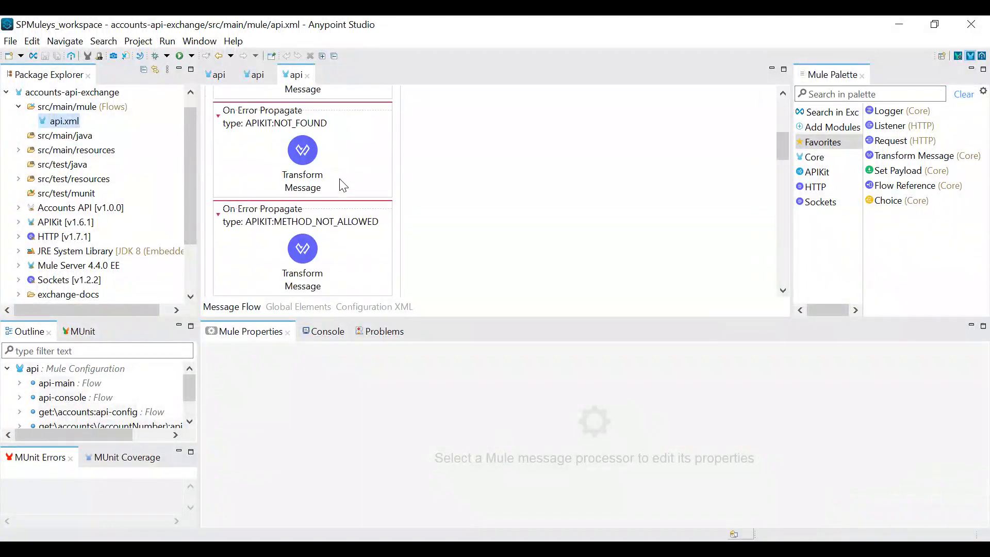
scroll(373, 209, "down", 6)
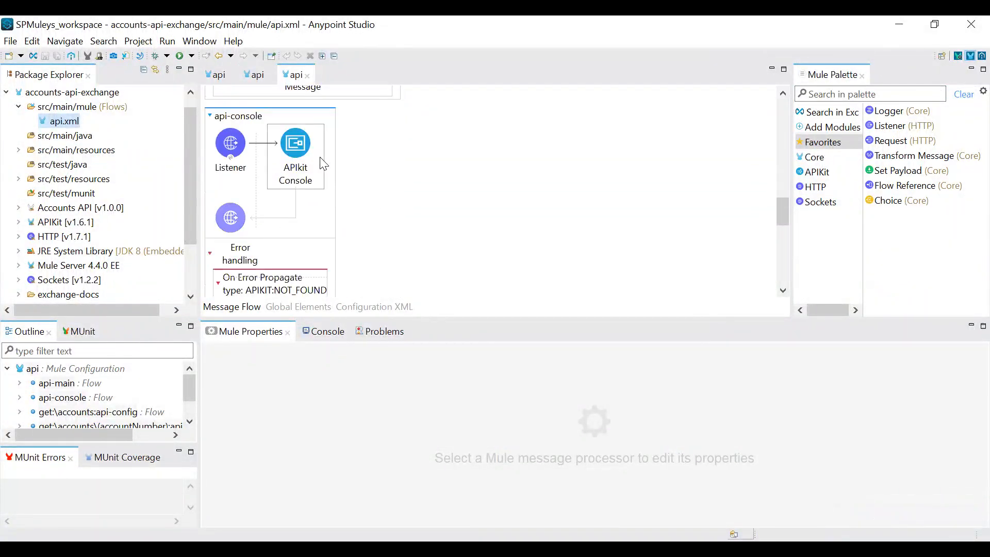
scroll(318, 233, "down", 8)
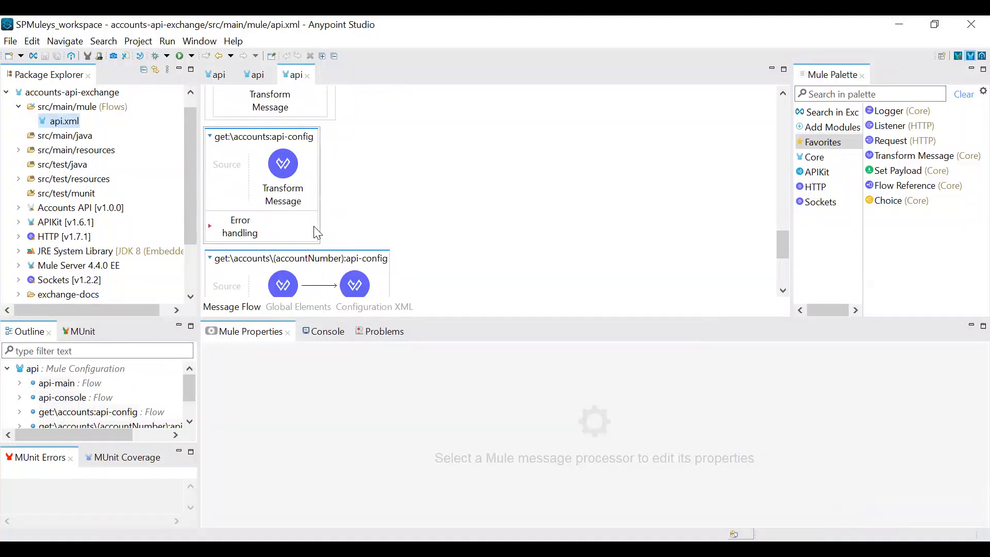
scroll(284, 214, "down", 4)
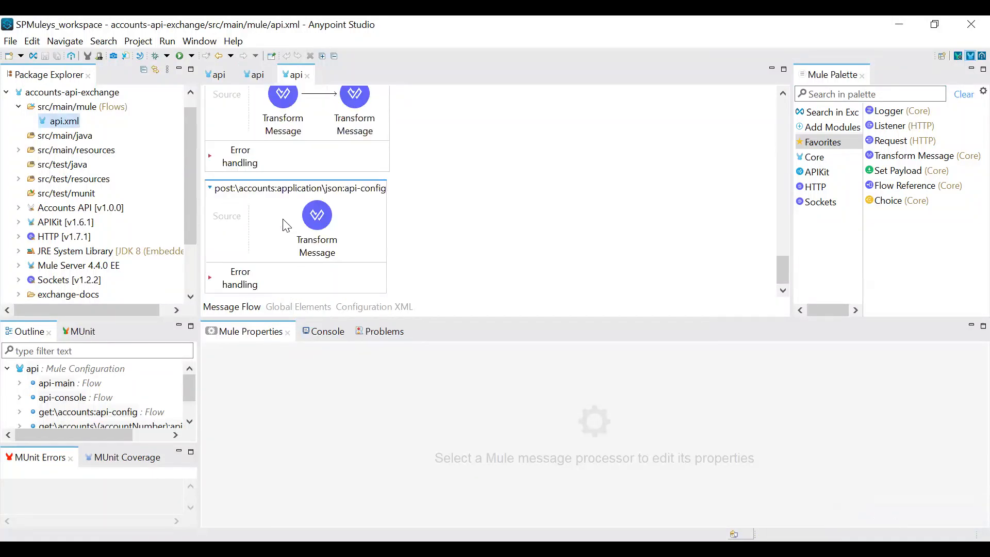
scroll(570, 216, "up", 8)
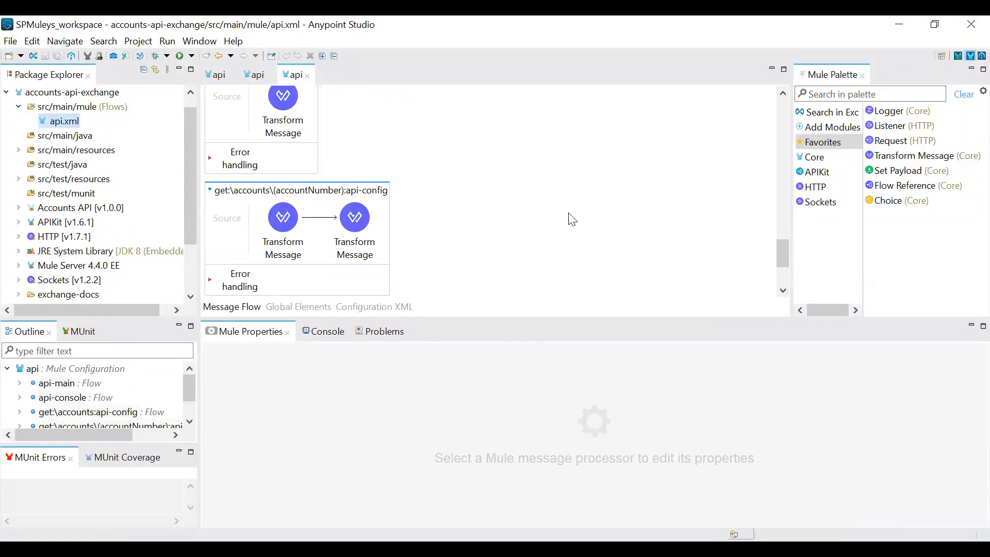
scroll(570, 217, "up", 10)
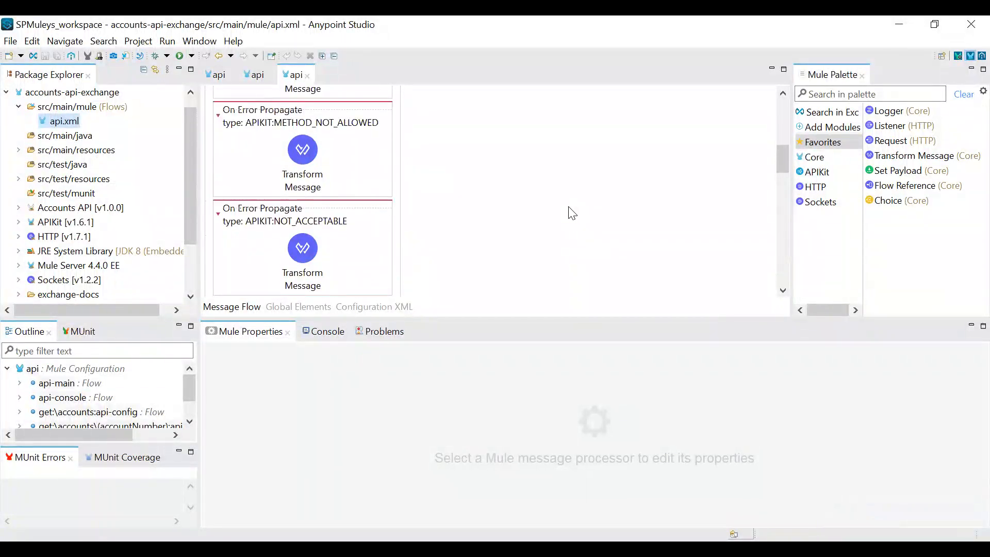
Collapse accounts-api-exchange, expand the api and api.examples folders in accounts-api-local's src/main/resources, and open api.raml for viewing
left_click(6, 93)
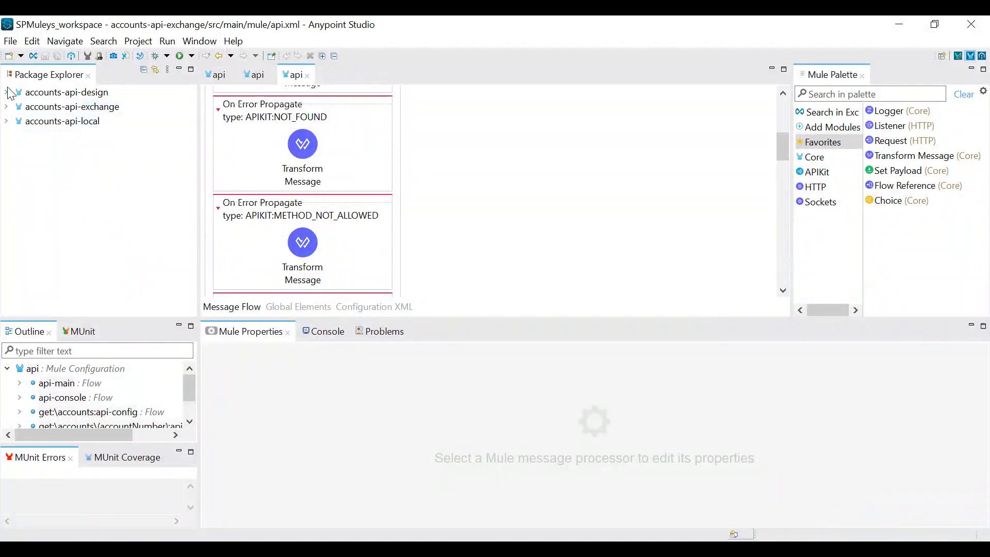
left_click(7, 122)
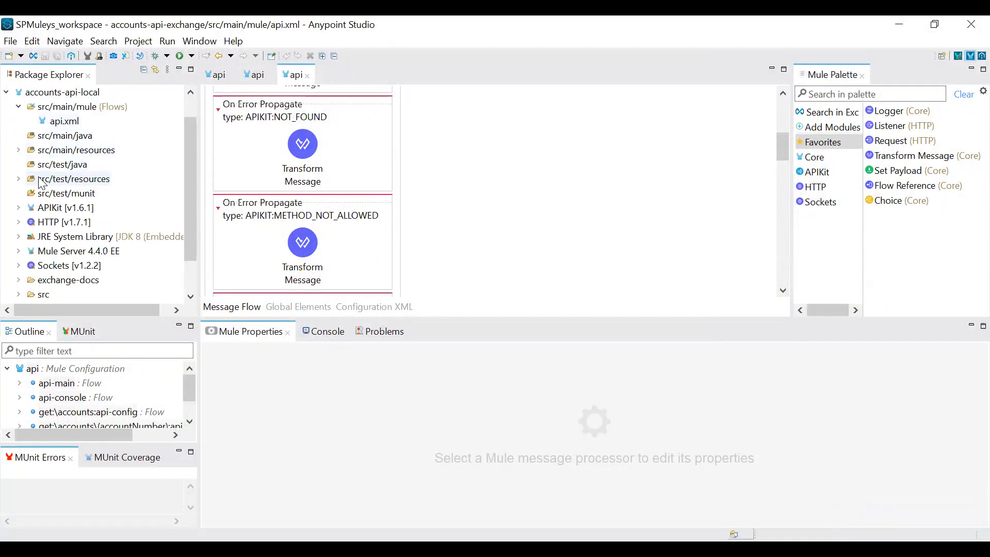
left_click(22, 151)
left_click(32, 180)
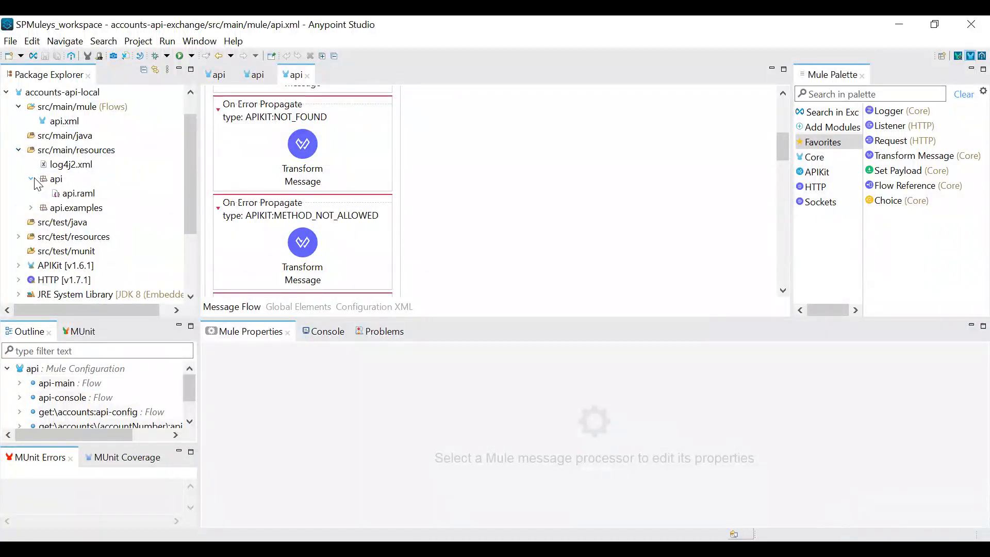
left_click(31, 208)
double_click(66, 192)
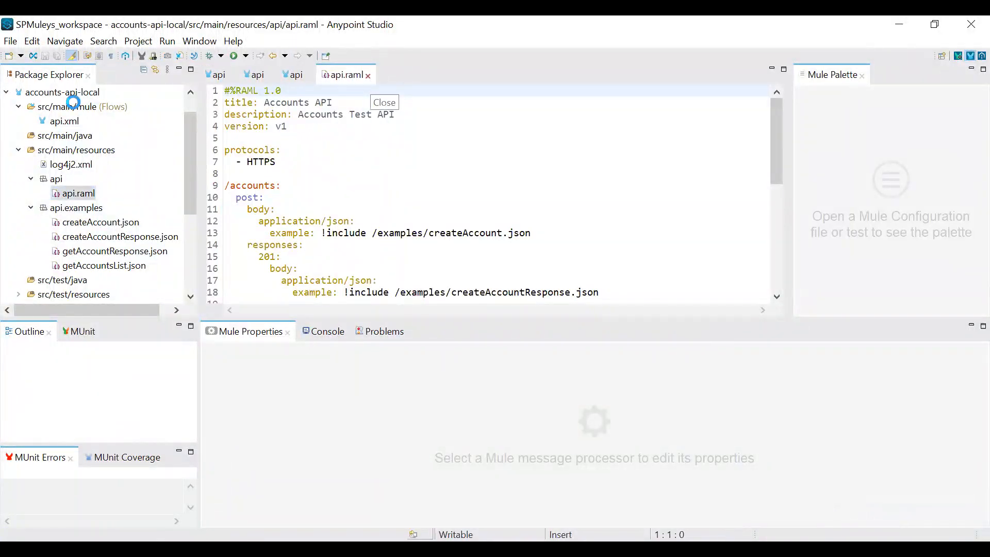
Close api.raml, collapse accounts-api-local, and expand accounts-api-design's src/main/resources down to the RAML file in its api folder
left_click(6, 92)
left_click(6, 93)
left_click(19, 106)
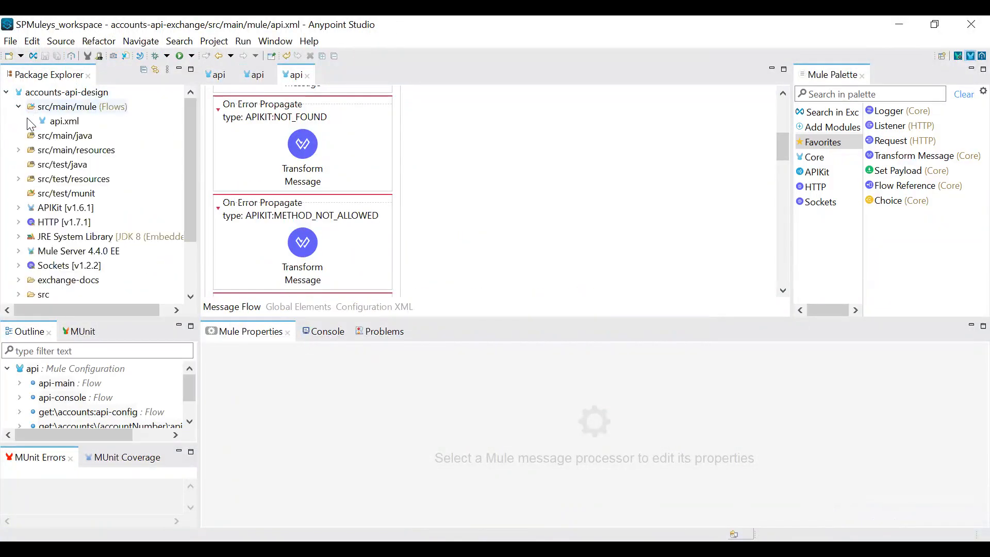
left_click(19, 150)
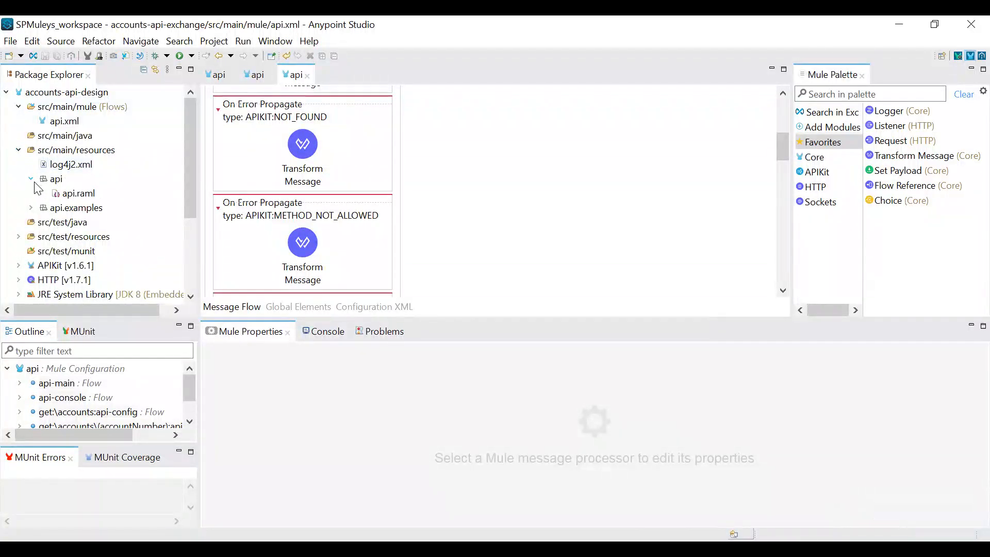
Collapse accounts-api-design and expand accounts-api-exchange down to the contents of its src/main/resources folder
left_click(32, 180)
left_click(7, 93)
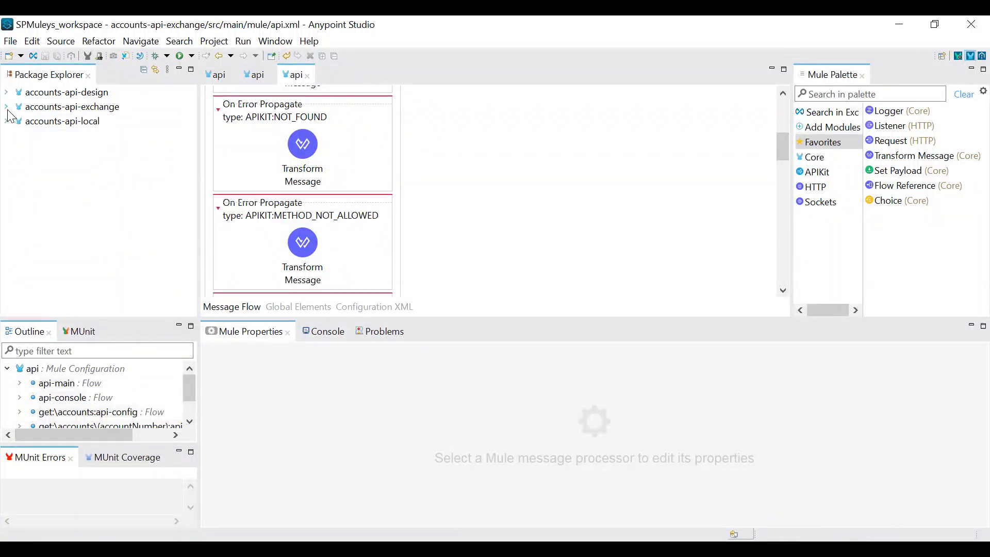
left_click(6, 107)
left_click(18, 150)
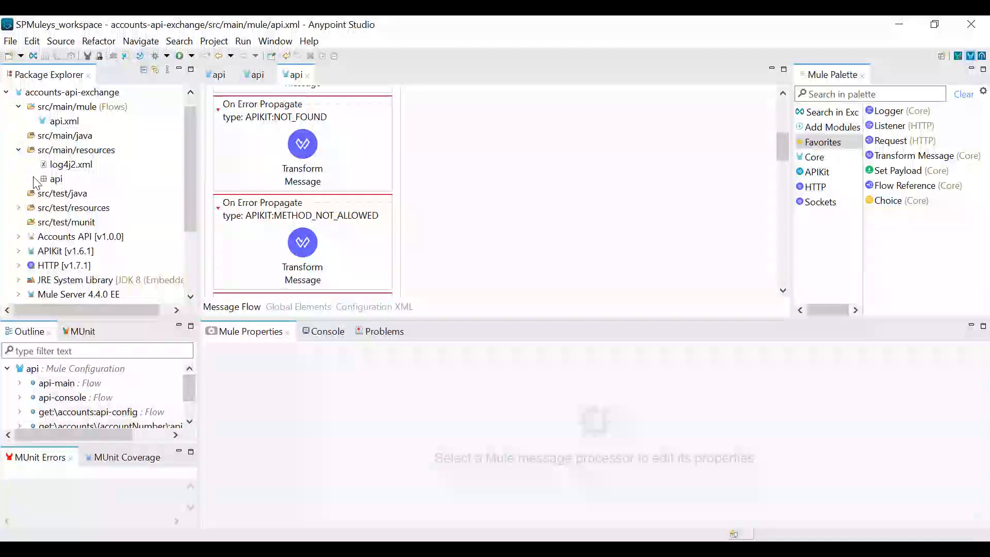
Inspect the API definition in the APIkit Router's api-config settings in accounts-api-exchange, then dismiss the settings without changes
left_click(62, 123)
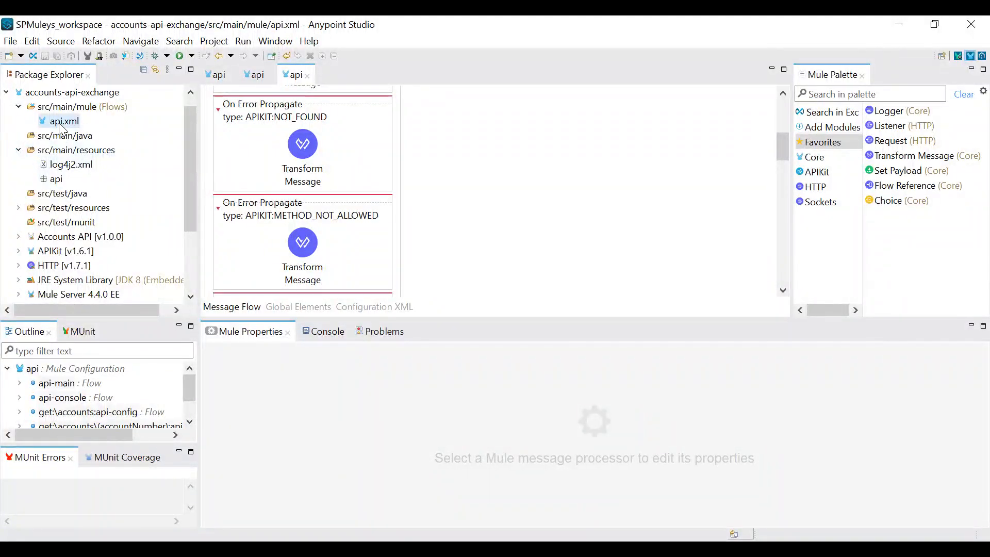
scroll(394, 191, "up", 5)
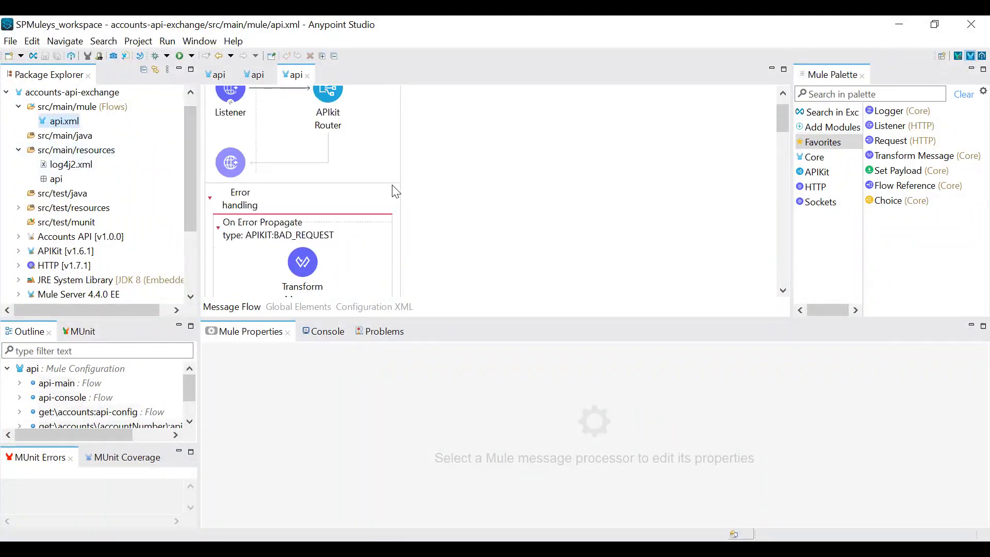
left_click(345, 151)
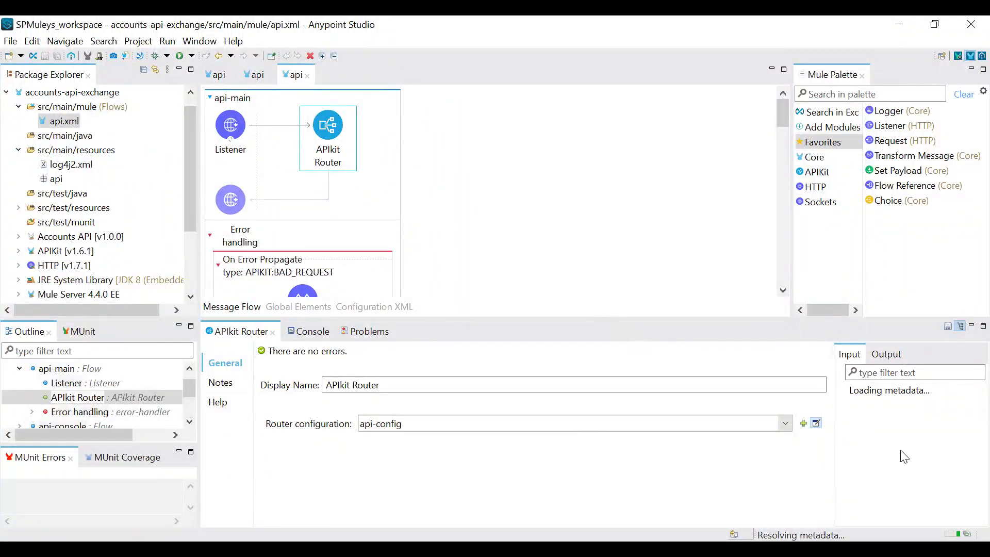
left_click(816, 423)
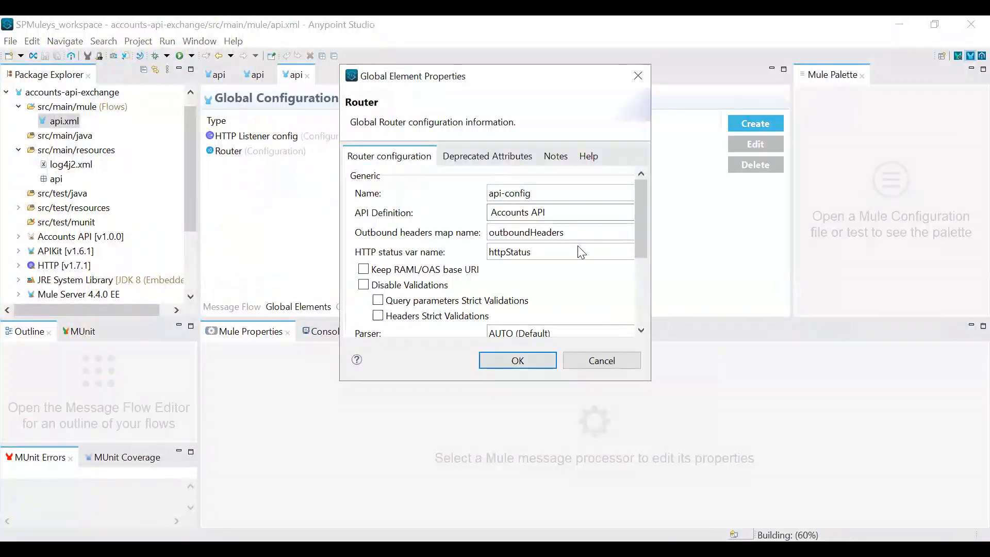
left_click_drag(640, 216, 637, 190)
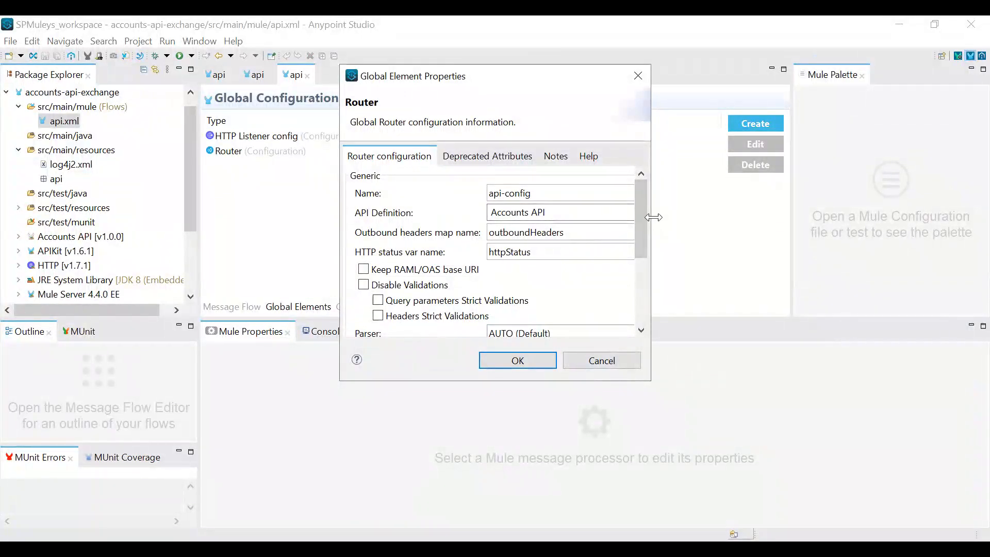
left_click_drag(654, 217, 773, 217)
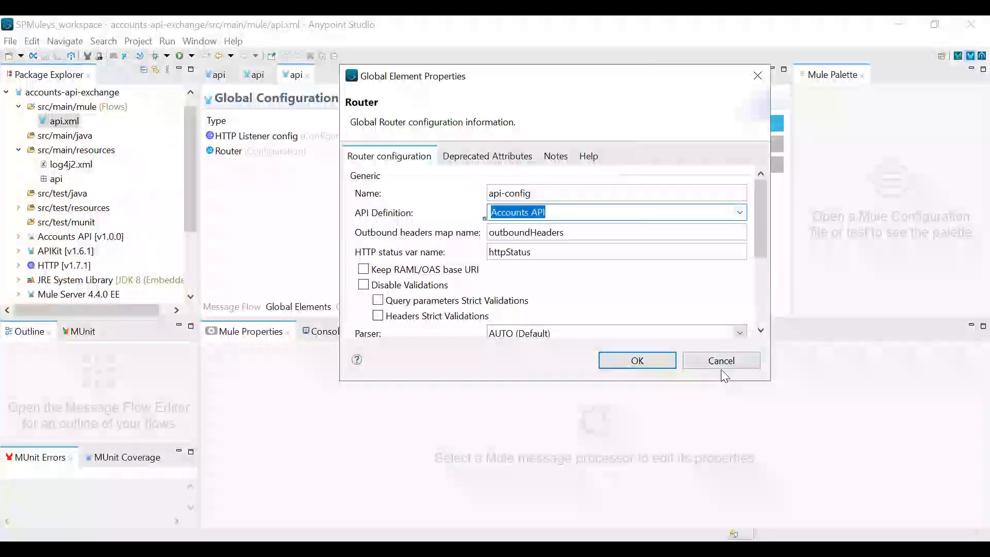
left_click(721, 362)
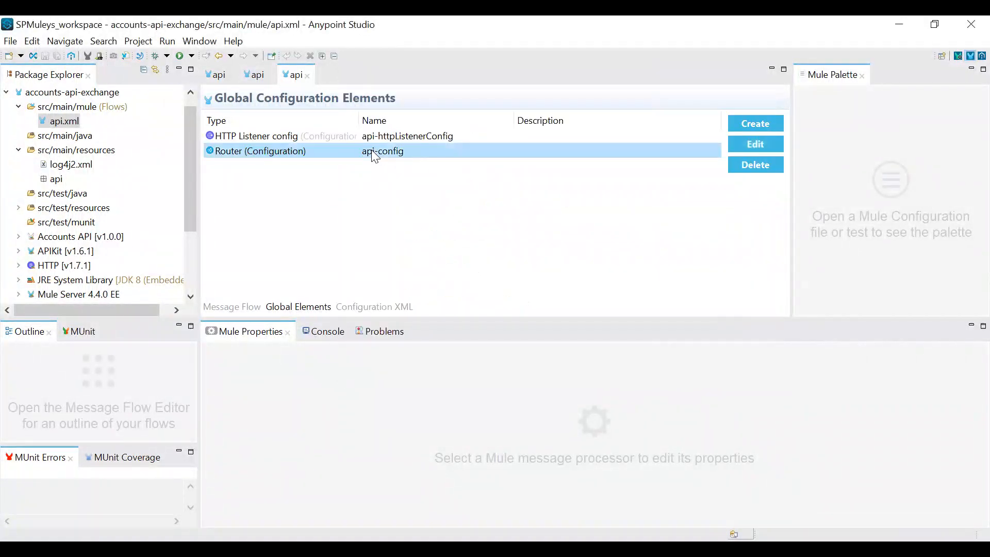
Show the api-config router element in accounts-api-exchange's configuration XML and examine its full api resource reference through api.raml
right_click(371, 152)
left_click(408, 177)
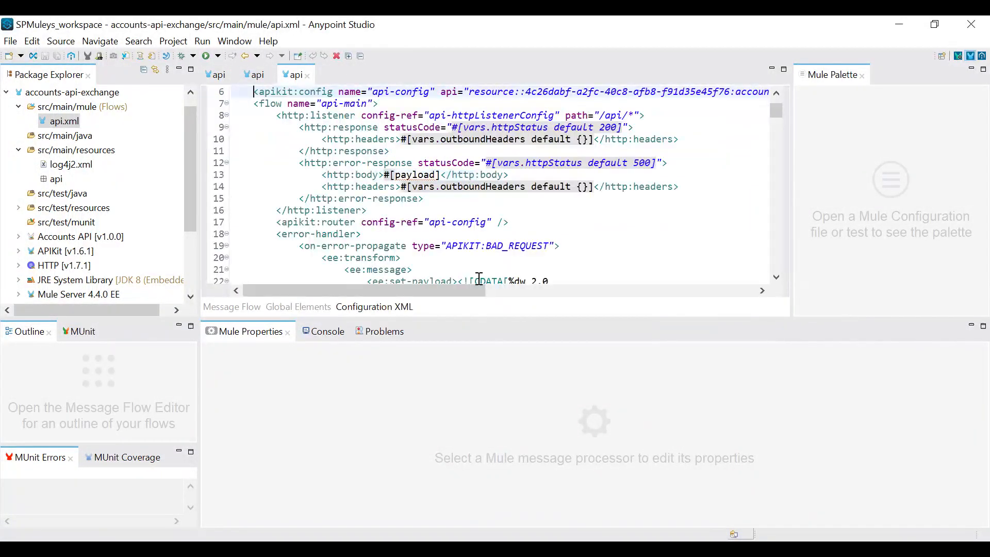
left_click_drag(440, 297, 534, 296)
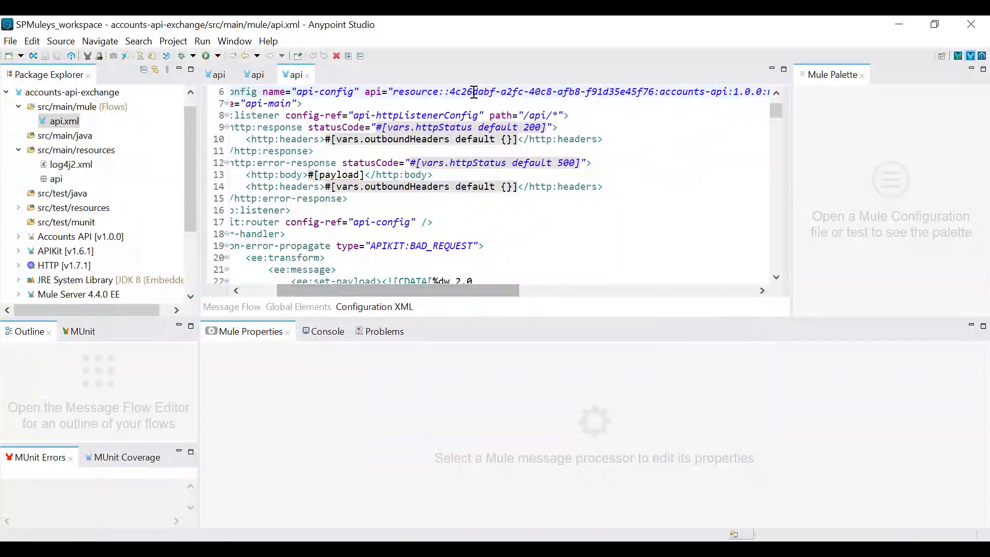
double_click(475, 92)
left_click(324, 92)
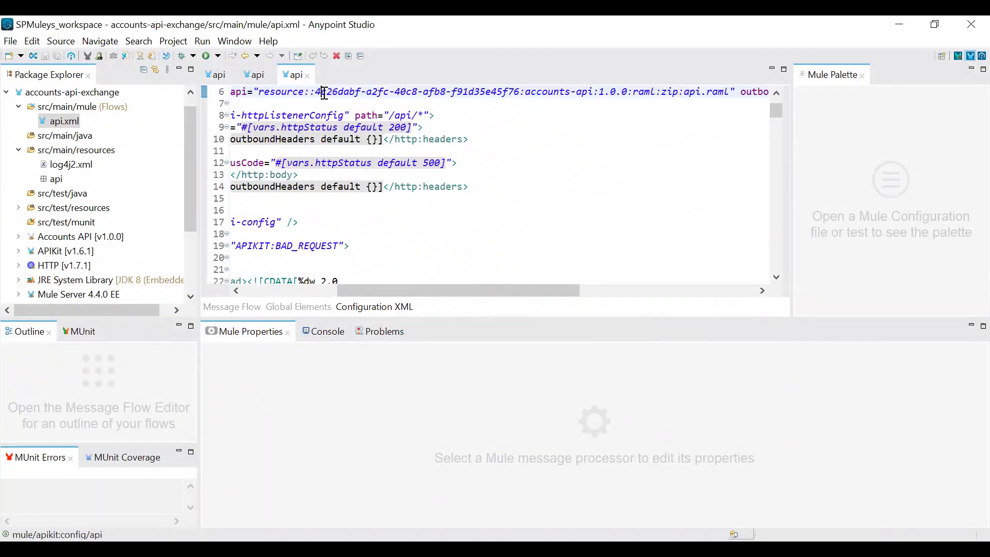
left_click_drag(315, 93, 521, 93)
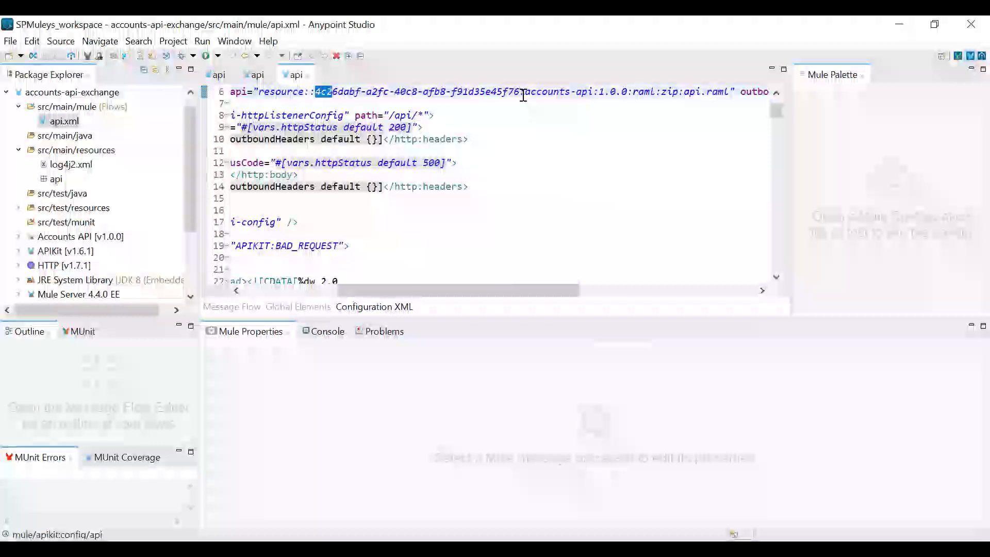
left_click(520, 92)
left_click_drag(546, 291, 573, 291)
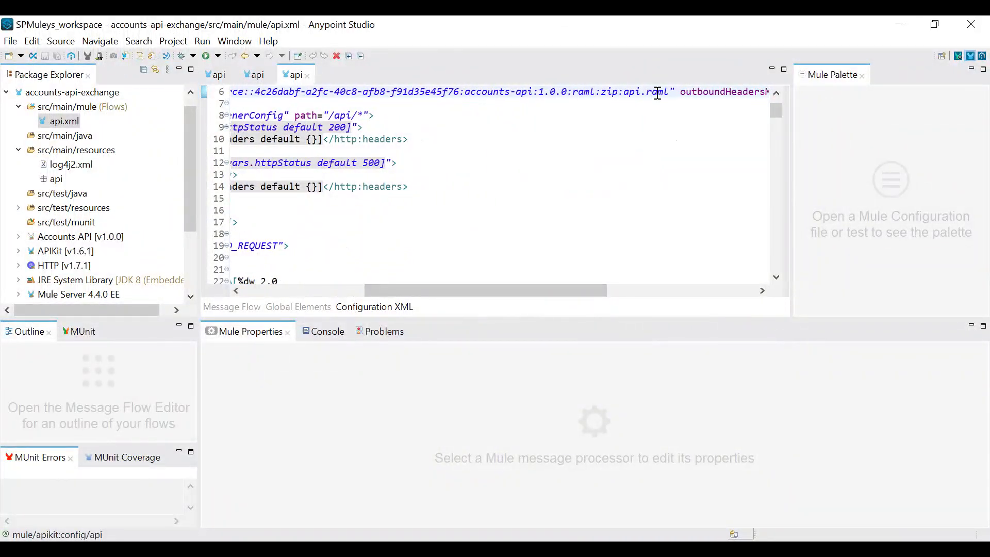
left_click(594, 280)
left_click_drag(603, 290, 423, 287)
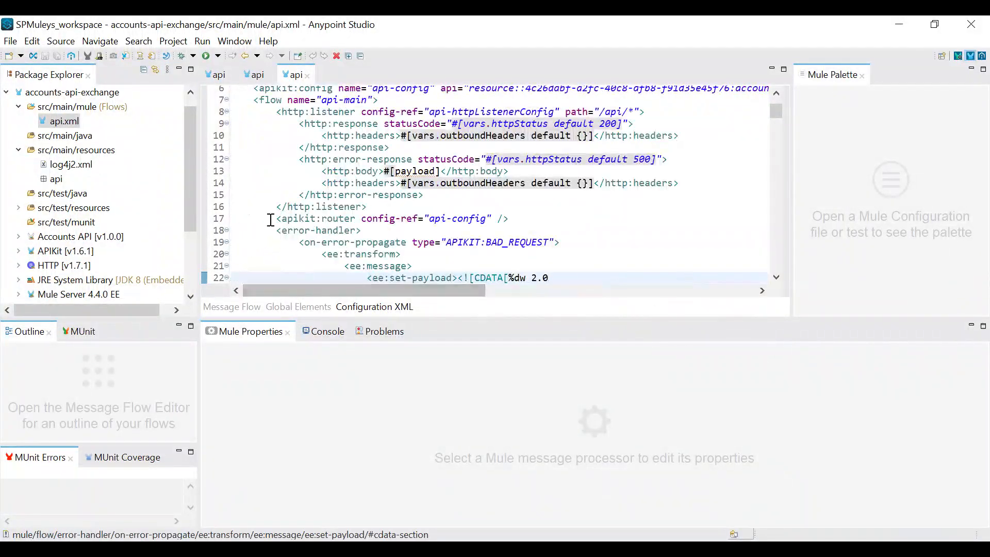
Open accounts-api-exchange's pom.xml and highlight the complete accounts-api dependency block
scroll(124, 203, "down", 3)
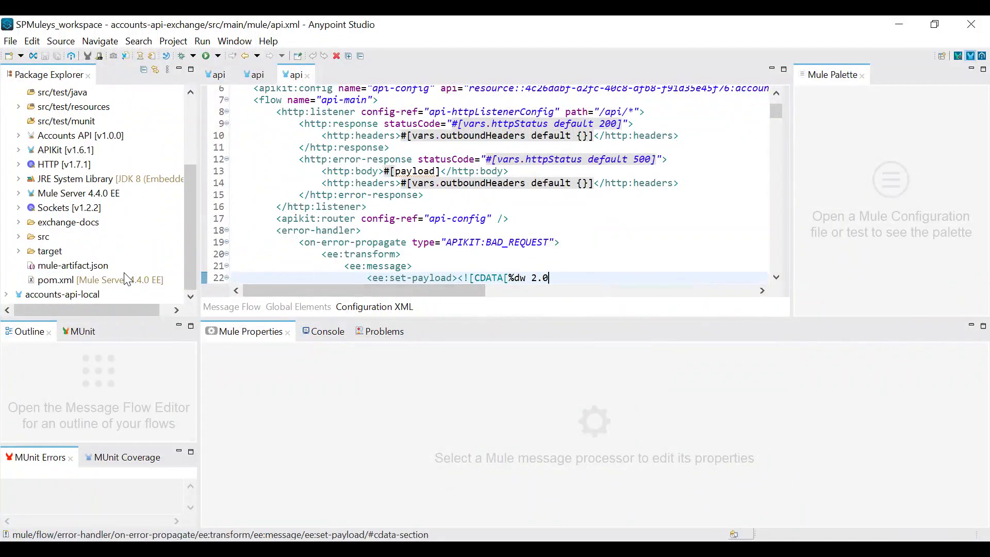
double_click(127, 279)
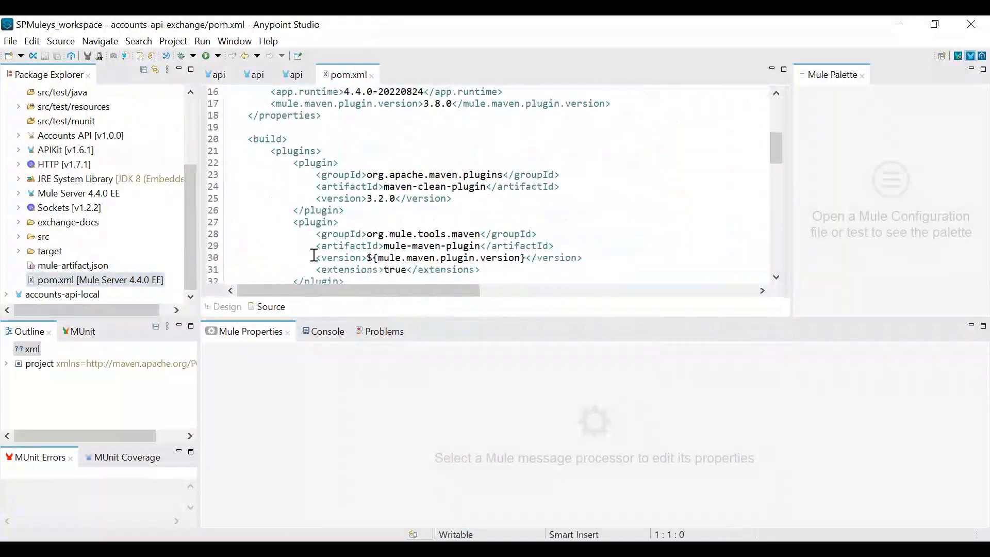
scroll(313, 255, "down", 13)
scroll(376, 165, "up", 2)
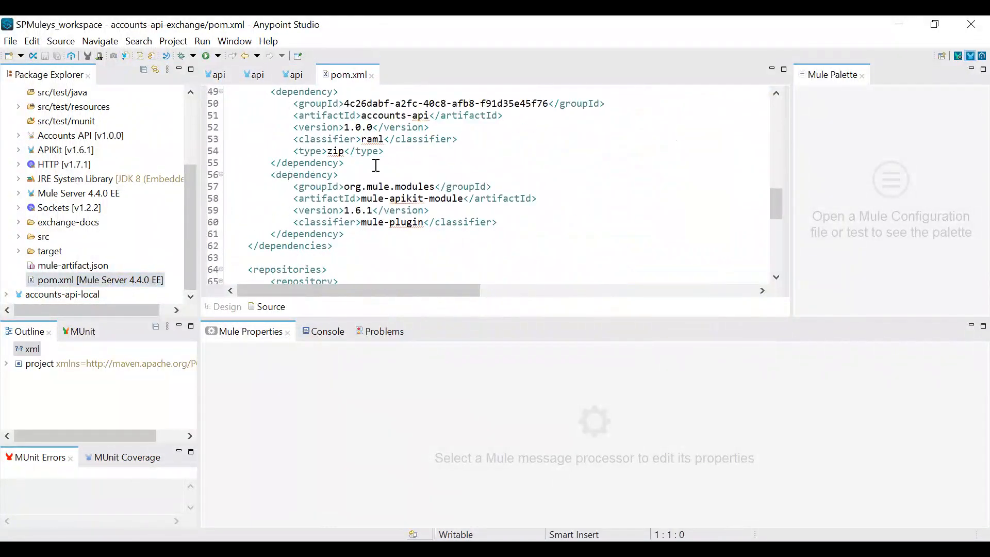
scroll(376, 166, "up", 2)
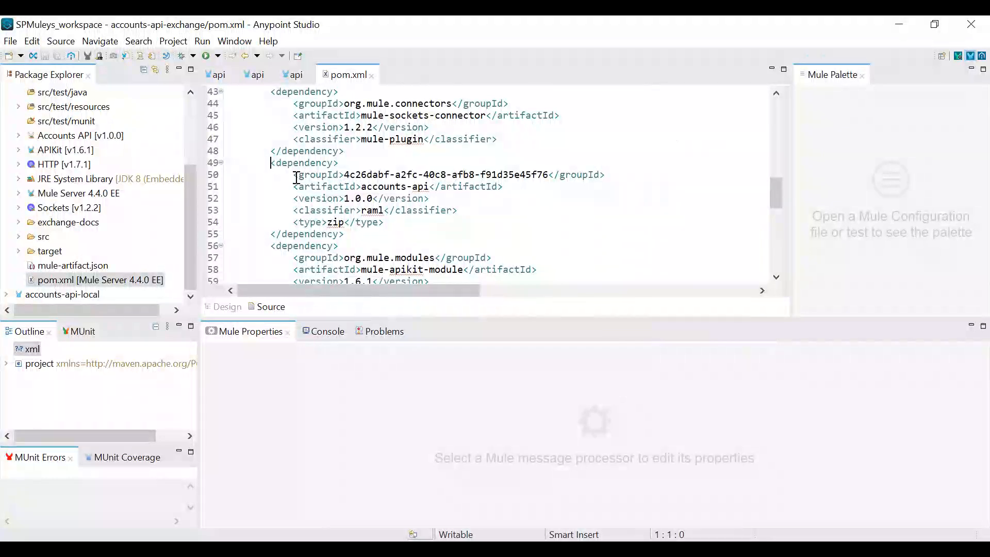
left_click_drag(271, 163, 351, 235)
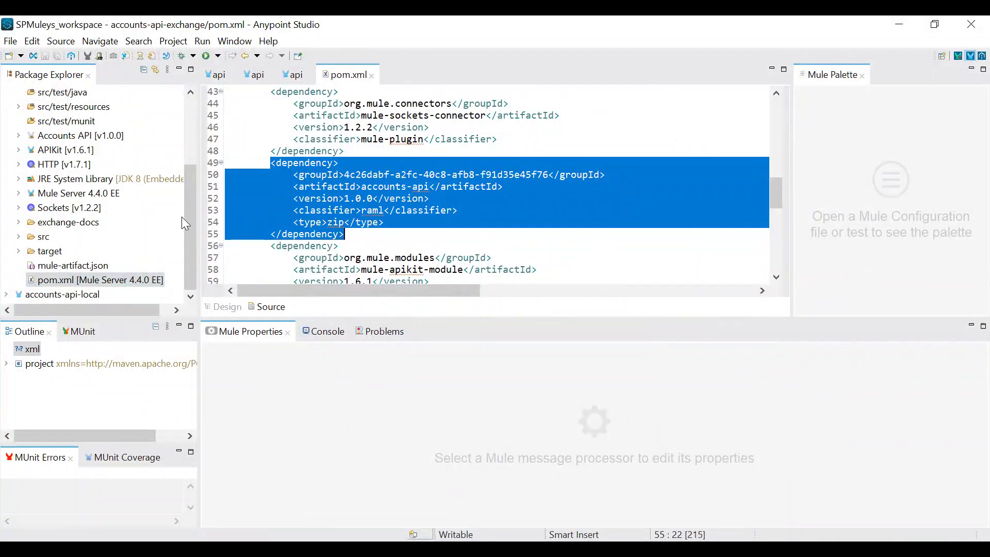
Expand accounts-api-local, open its pom.xml, and review the dependencies section for an API specification entry
left_click(10, 295)
scroll(72, 221, "down", 3)
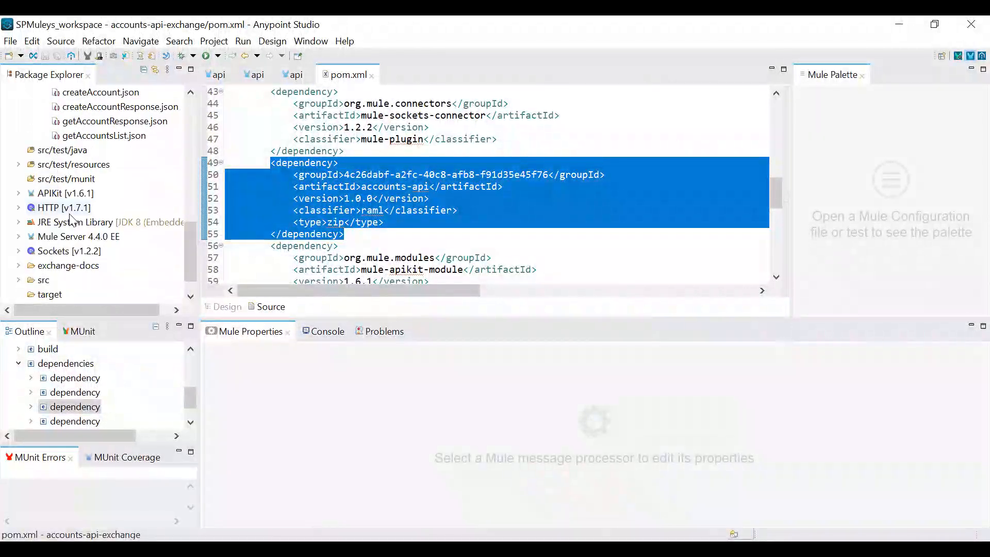
scroll(73, 221, "down", 1)
left_click(105, 293)
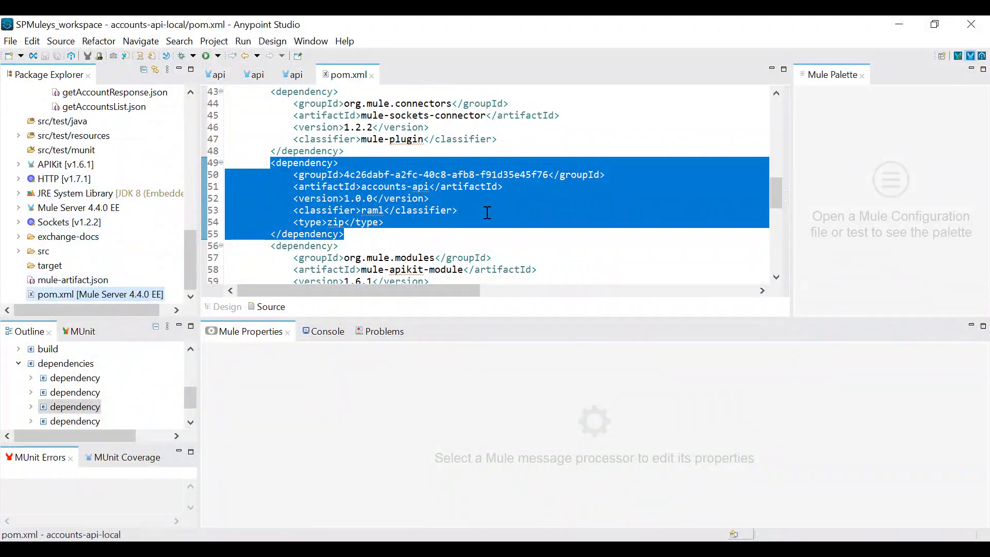
scroll(487, 212, "down", 13)
scroll(488, 212, "up", 4)
scroll(489, 212, "up", 7)
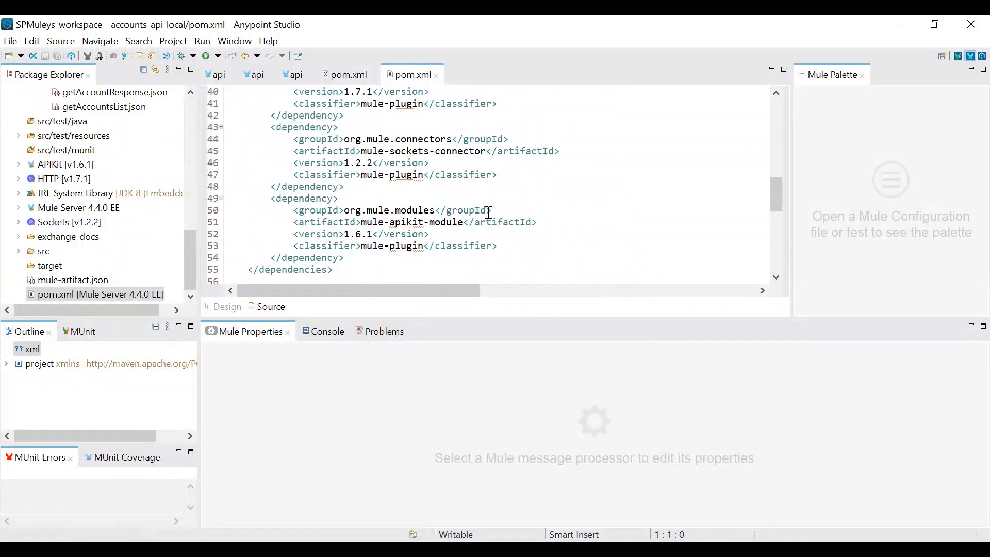
scroll(157, 225, "up", 3)
scroll(156, 225, "up", 3)
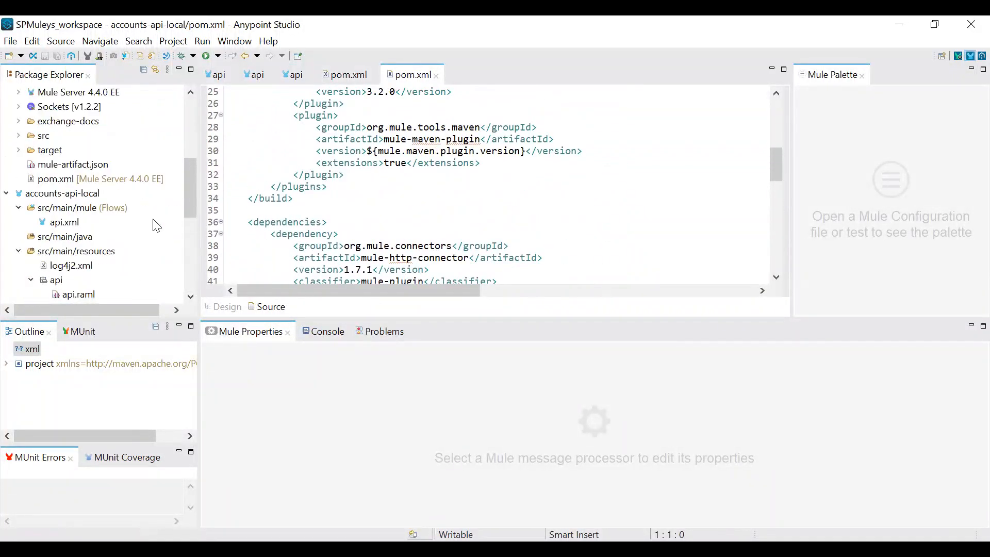
Open accounts-api-local's api.xml, show the APIkit Router's XML, and highlight the api attribute of the apikit:config element
left_click(63, 222)
scroll(415, 243, "up", 10)
scroll(415, 239, "up", 10)
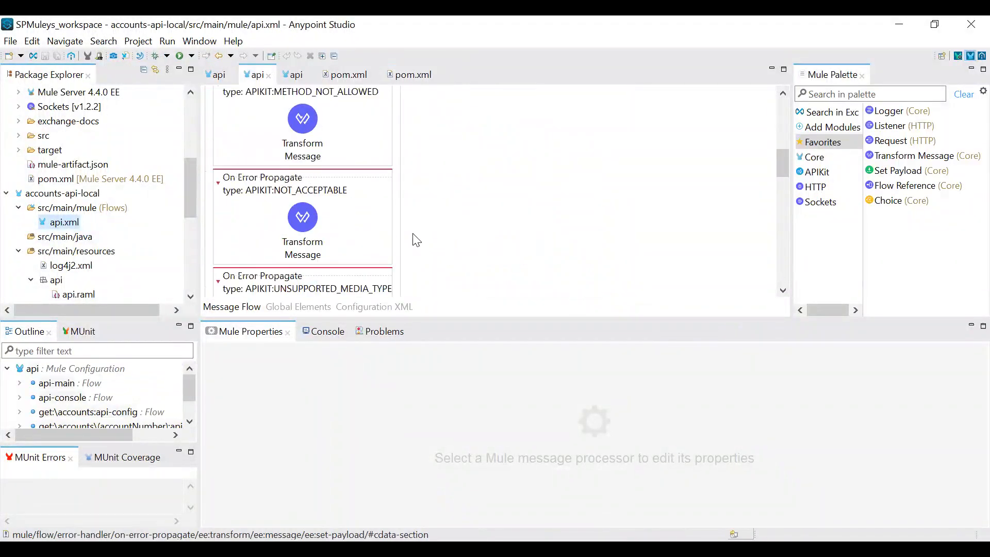
left_click(327, 152)
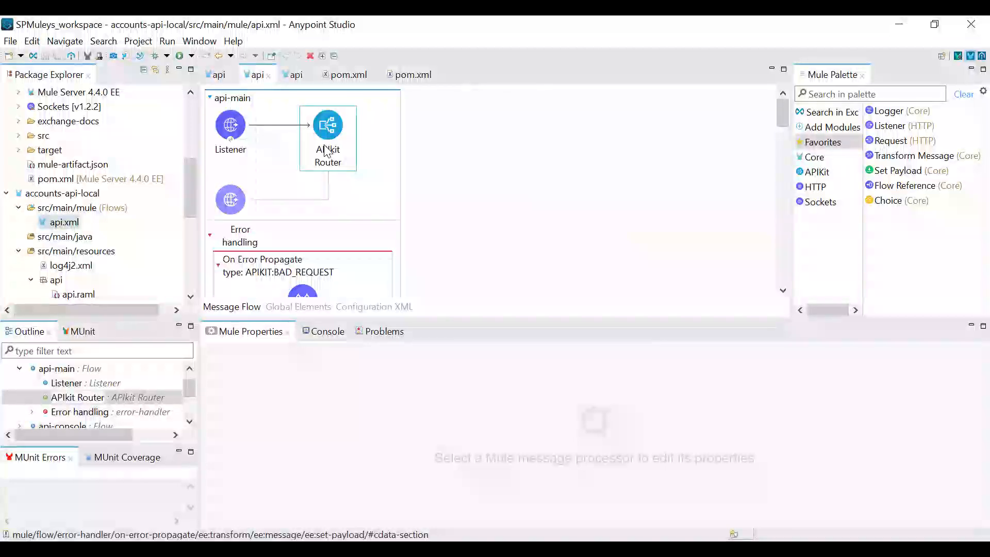
right_click(351, 156)
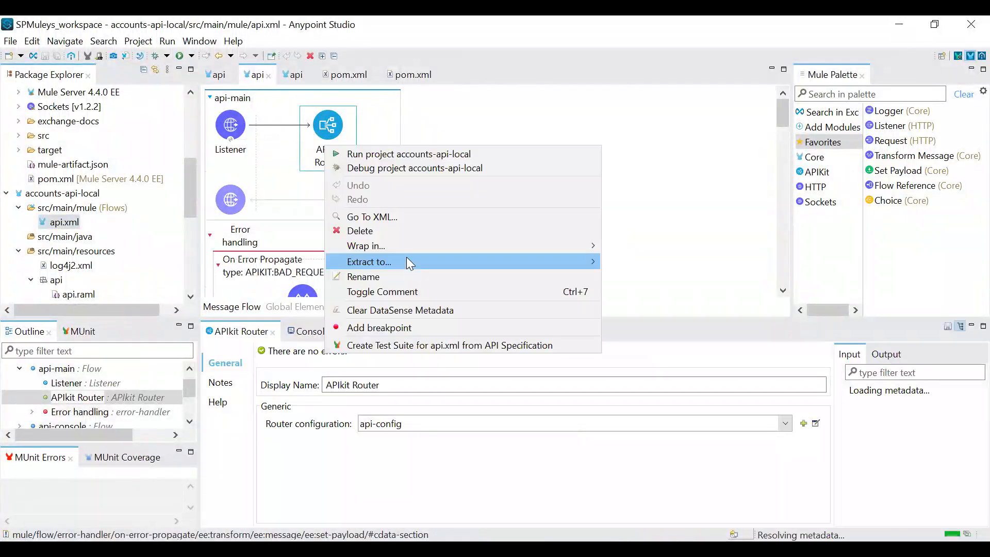
left_click(404, 221)
scroll(475, 175, "up", 5)
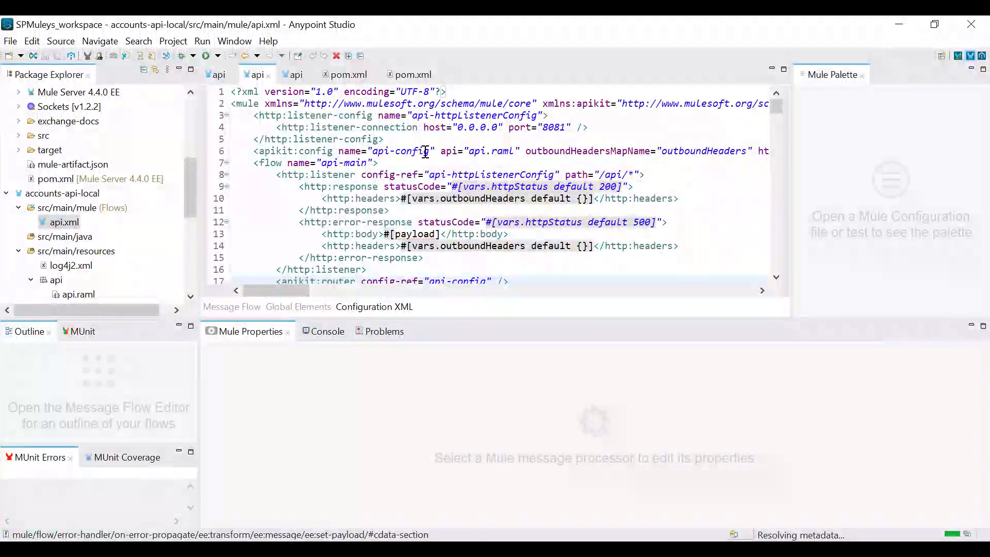
left_click_drag(441, 152, 508, 153)
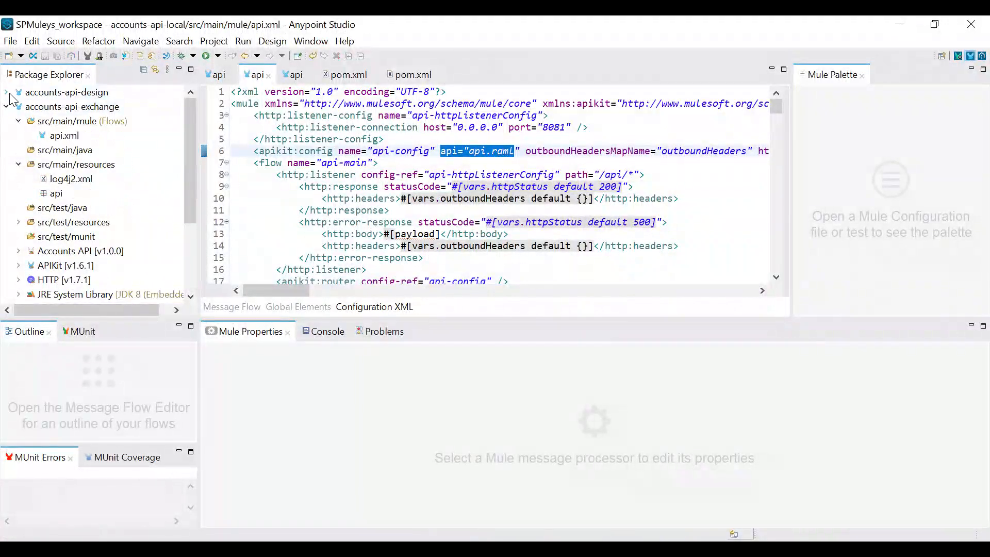
Open accounts-api-design's api.xml, check the api attribute of its apikit:config element, and collapse the expanded projects
left_click(7, 92)
double_click(62, 120)
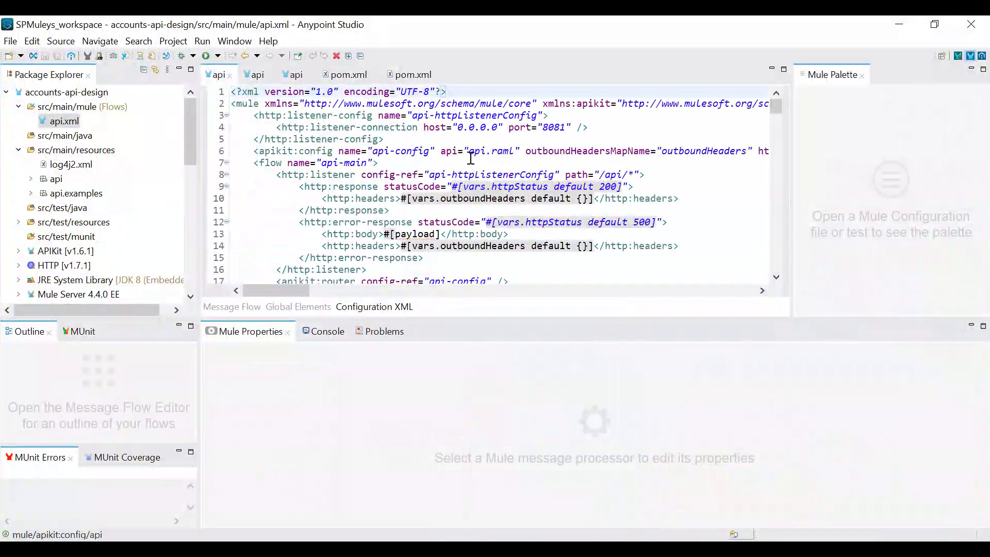
left_click_drag(485, 159, 510, 153)
left_click(510, 159)
left_click(6, 92)
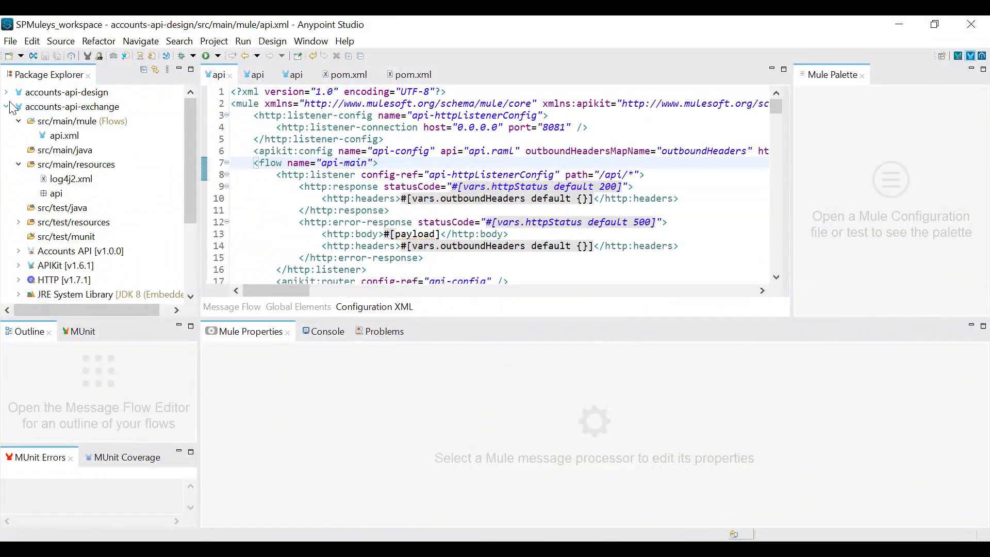
left_click(87, 110)
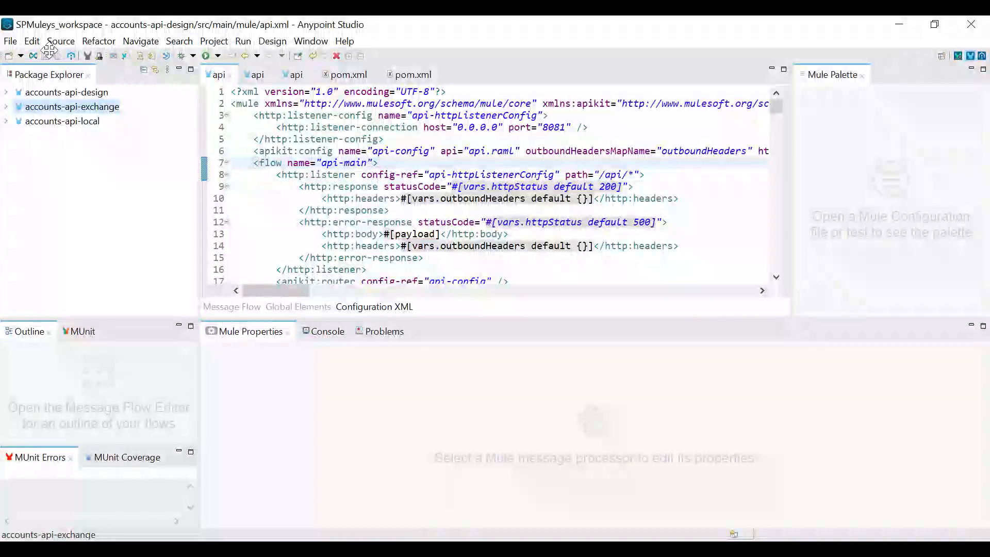
Start a new Mule project named accounts-api-maven
left_click(408, 77)
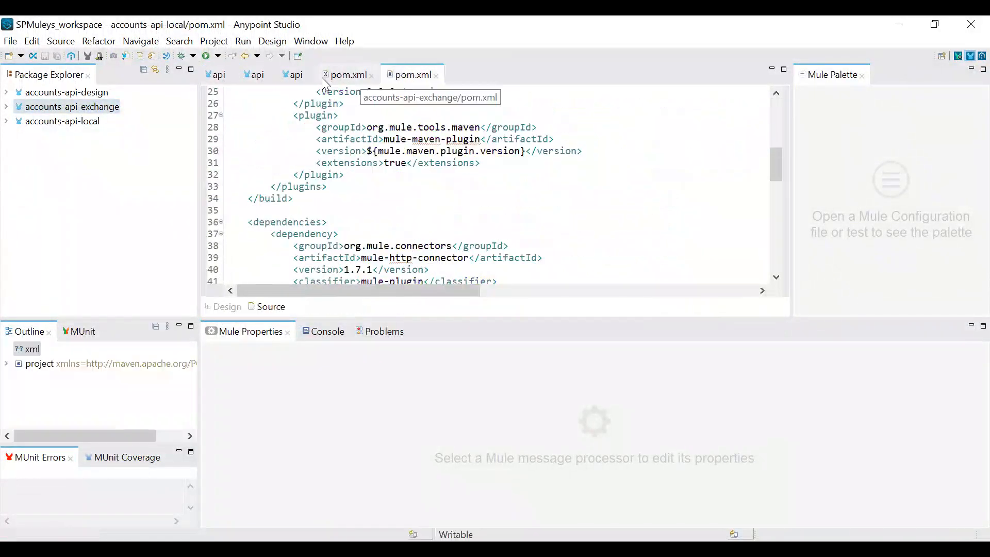
left_click(10, 41)
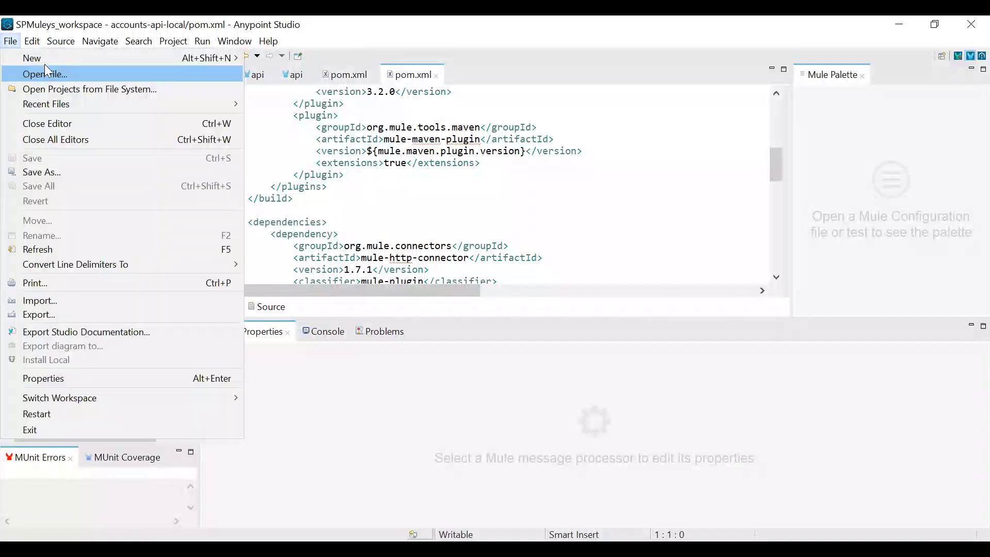
left_click(281, 61)
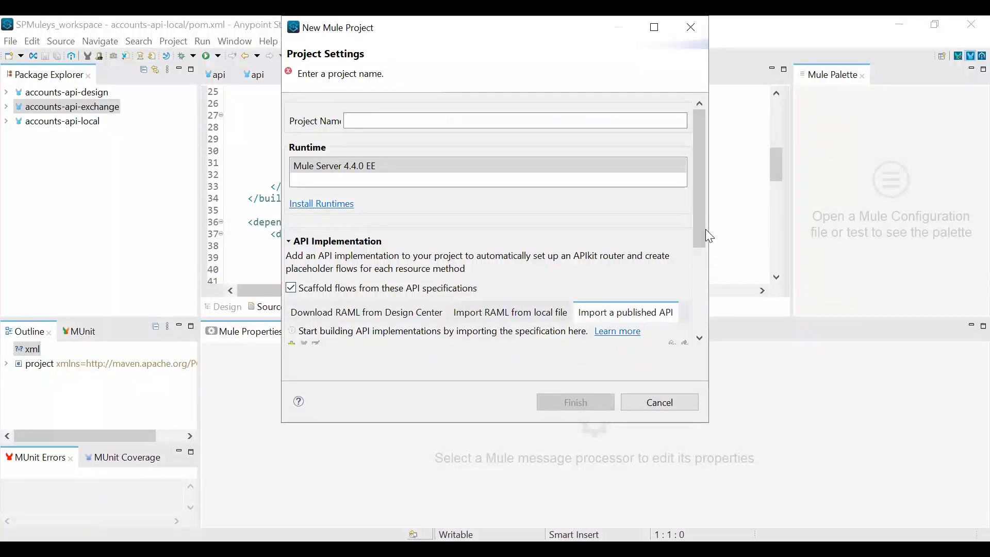
scroll(696, 244, "down", 3)
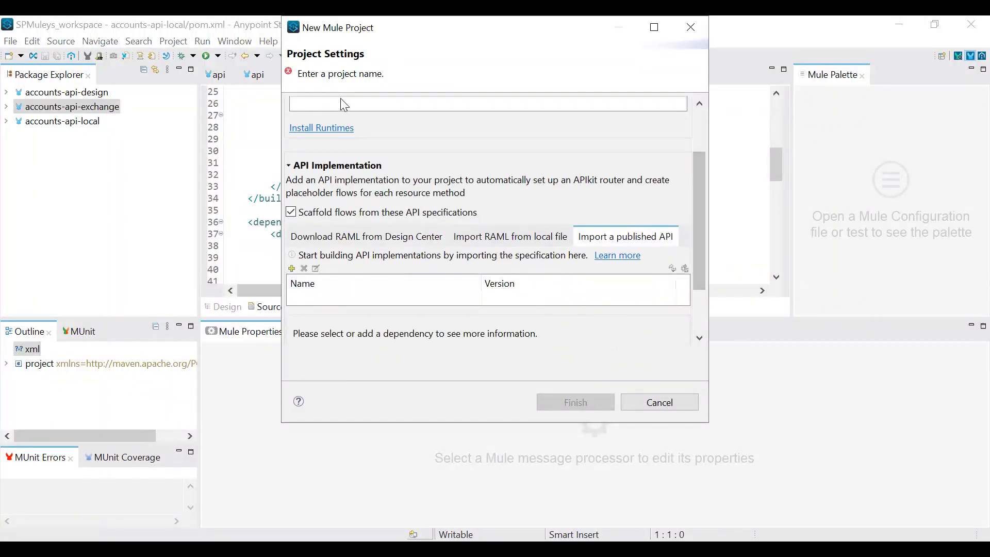
left_click_drag(695, 188, 696, 139)
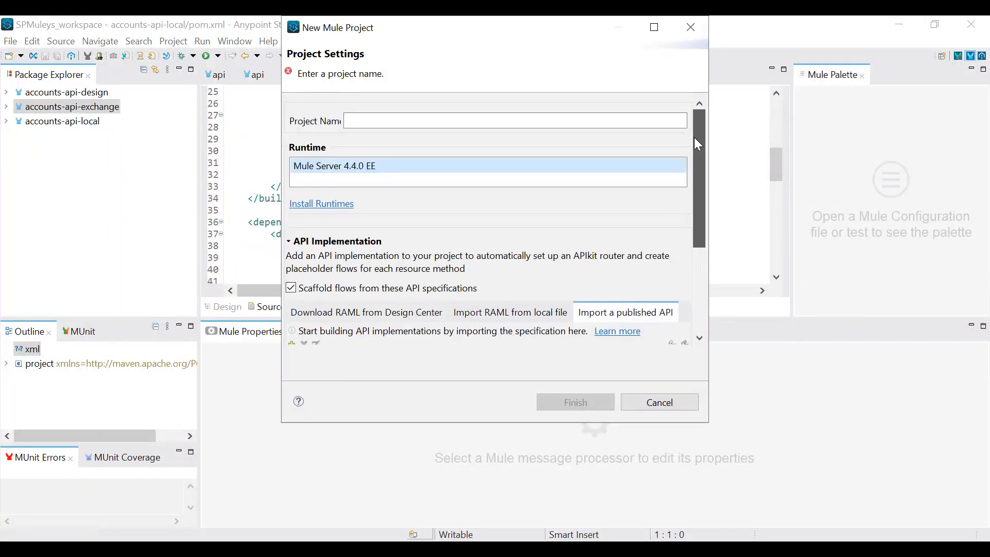
left_click(394, 122)
type("accounts-api-maven")
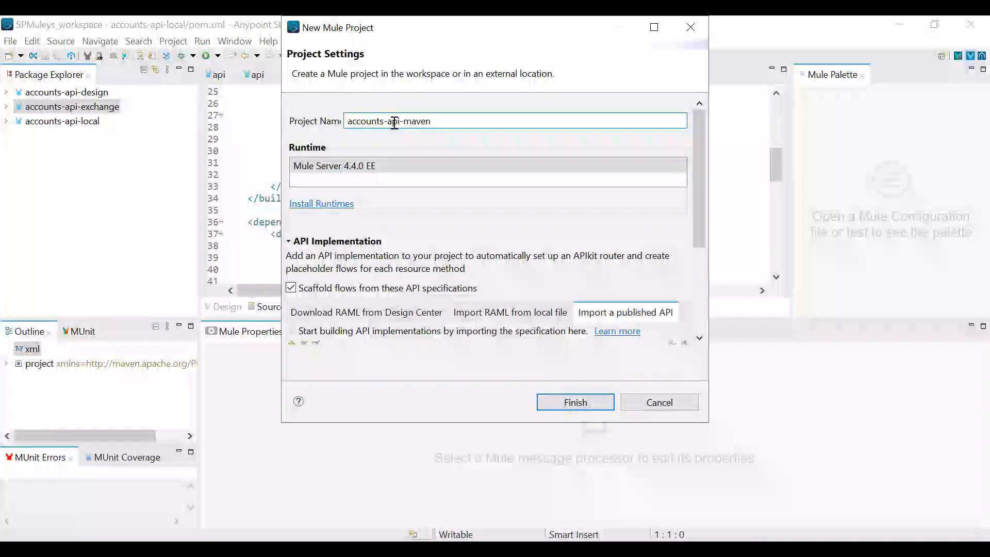
Open the Maven Dependency form for importing a published API, copy its default dependency snippet into Notepad, and select the placeholder groupId
scroll(479, 243, "down", 6)
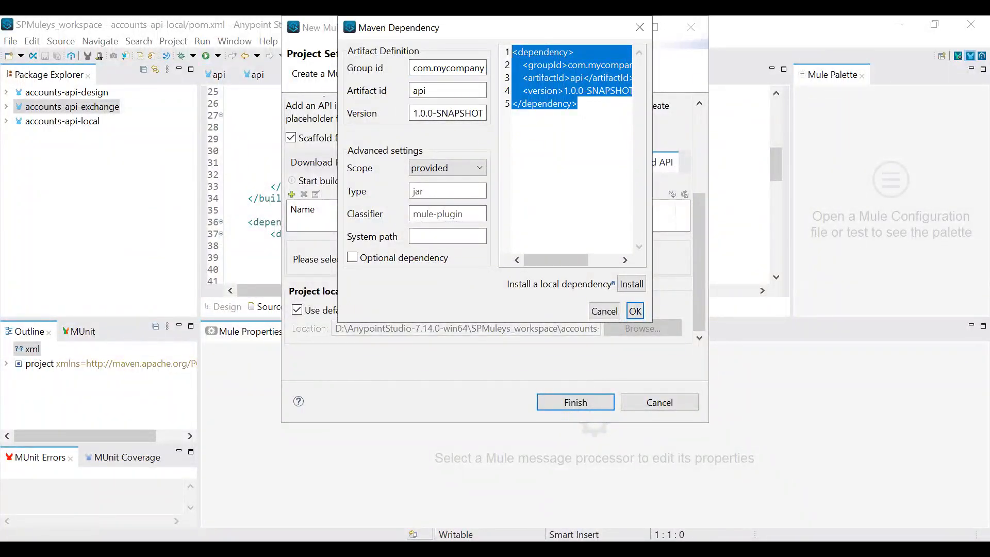
key("alt+Tab")
type("<dependency> \t<groupId>com.mycompany</groupId> \t<artifactId>api</artifactId> \t<version>1.0.0-SNAPSHOT</version> </dependency>")
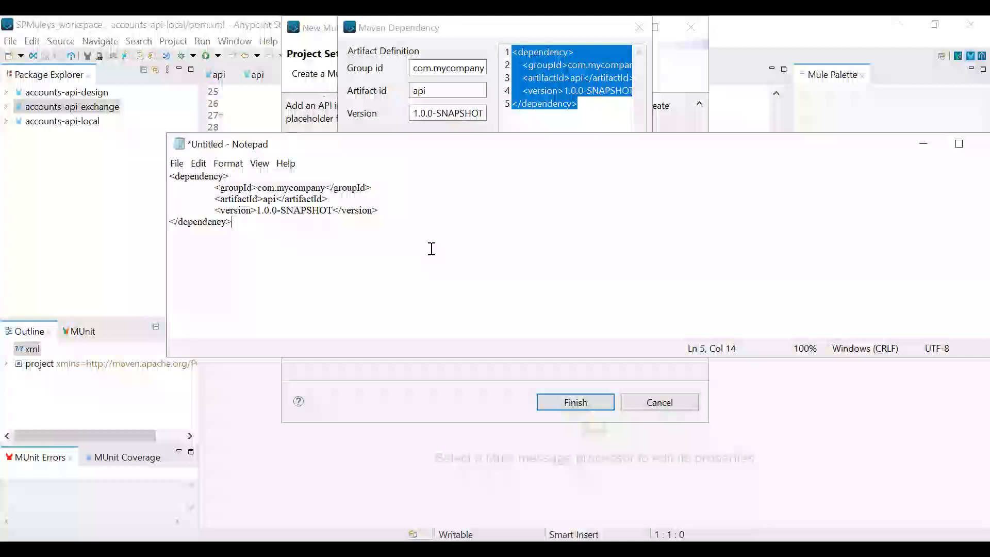
left_click_drag(257, 188, 321, 193)
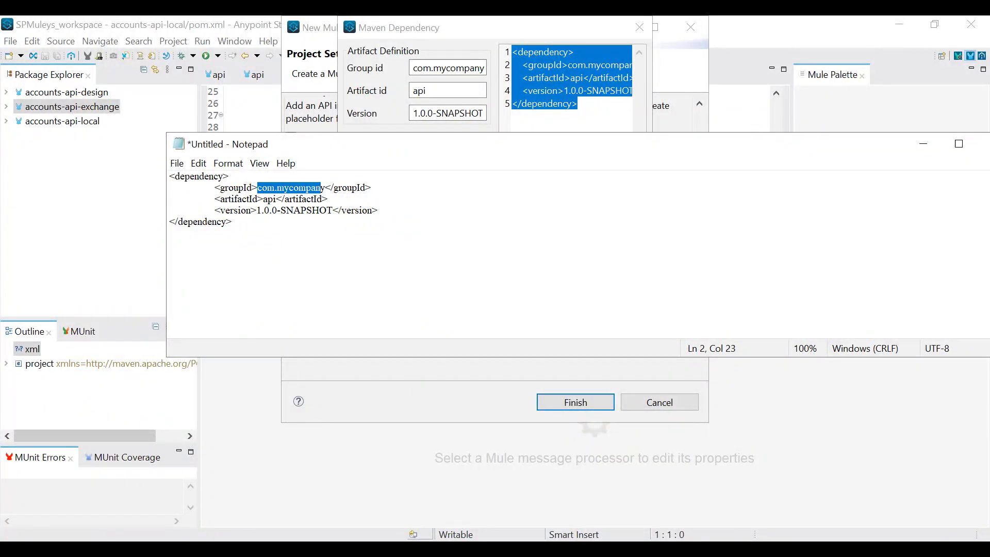
Switch to Anypoint Platform in the browser and open the Exchange assets list
key("alt+Tab")
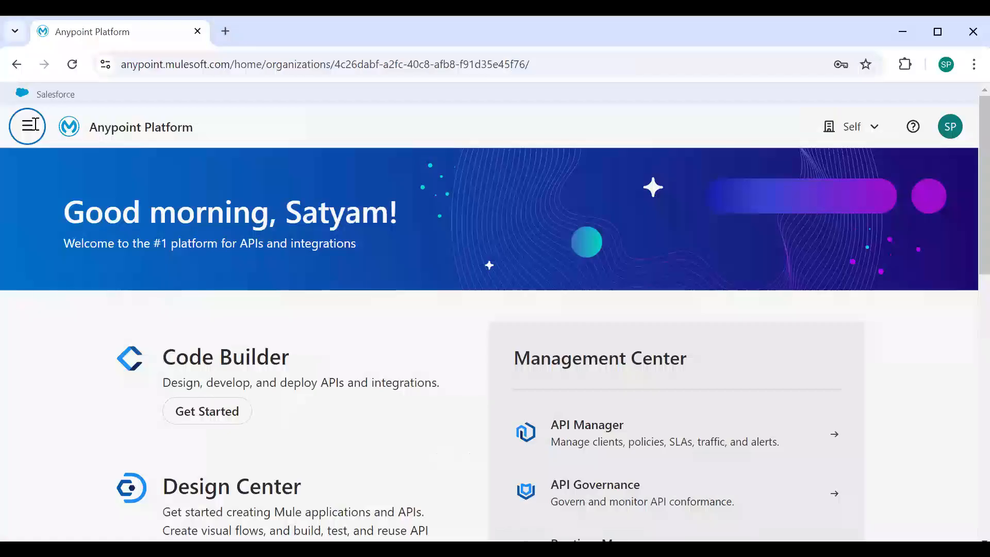
left_click(36, 124)
scroll(171, 329, "down", 3)
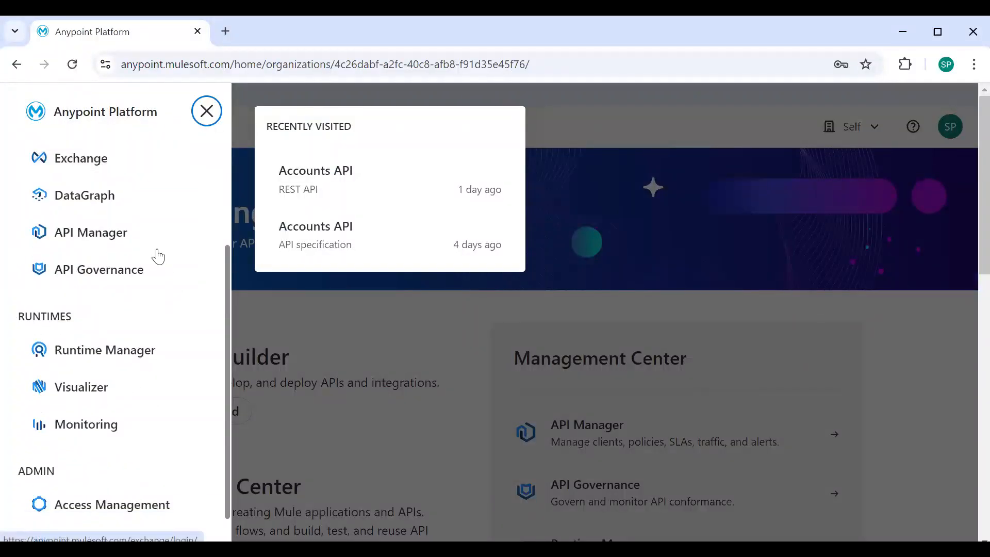
left_click(147, 168)
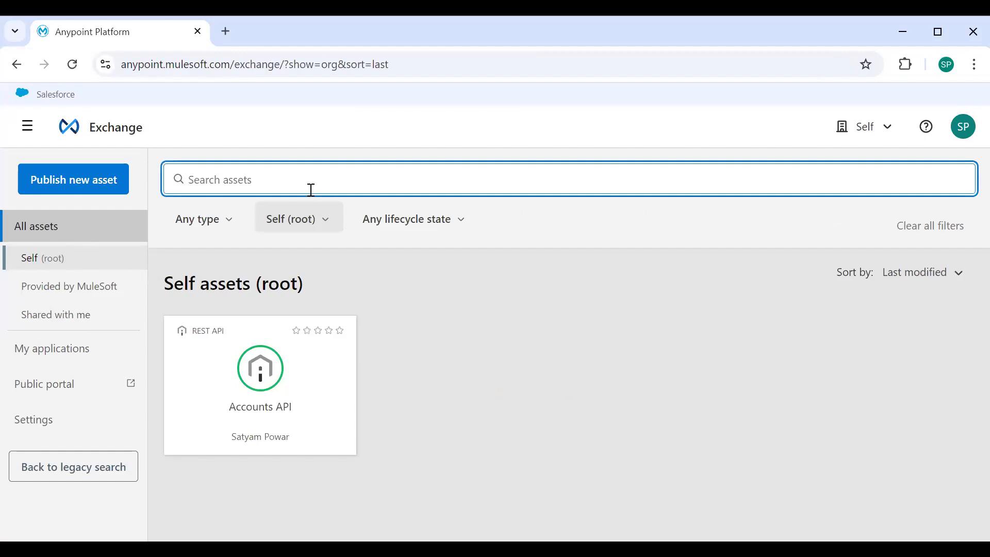
left_click(272, 416)
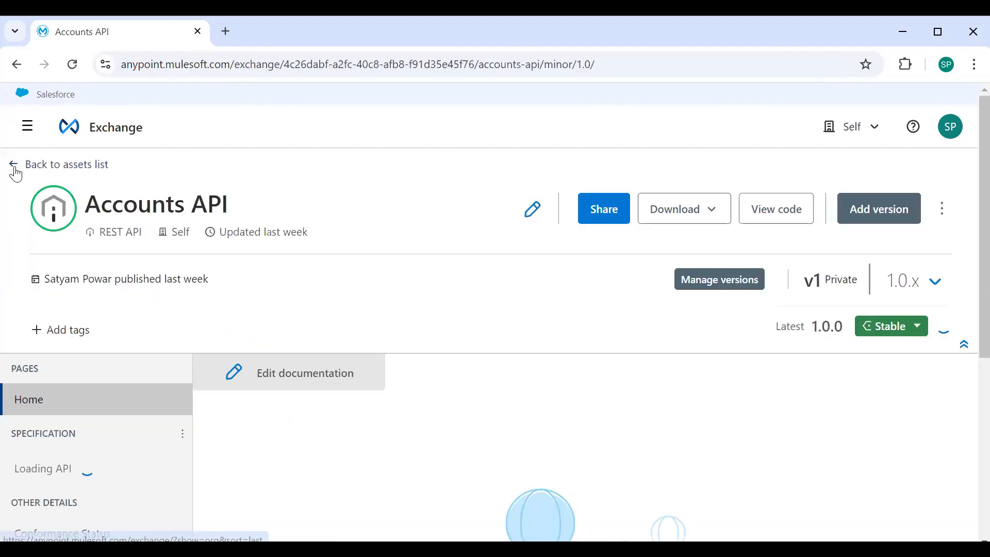
left_click(18, 170)
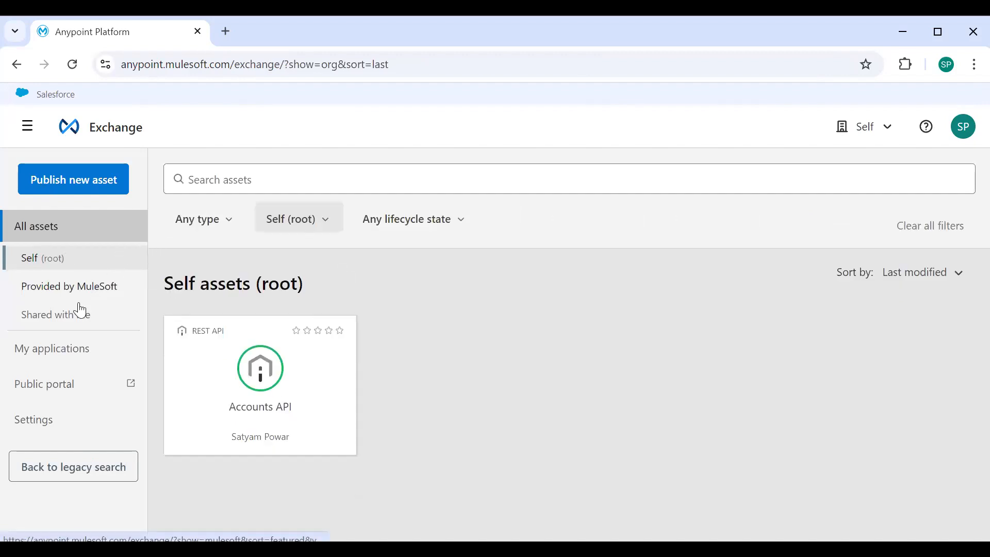
Search all Exchange assets for "accounts api" and open the organization's own Accounts API asset
left_click(42, 225)
left_click(272, 177)
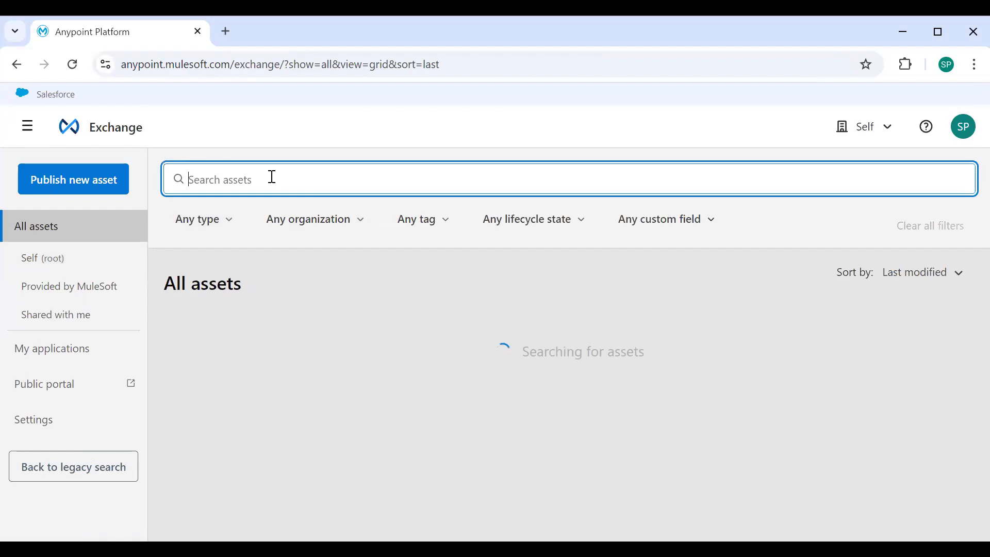
type("accounts api")
key("Return")
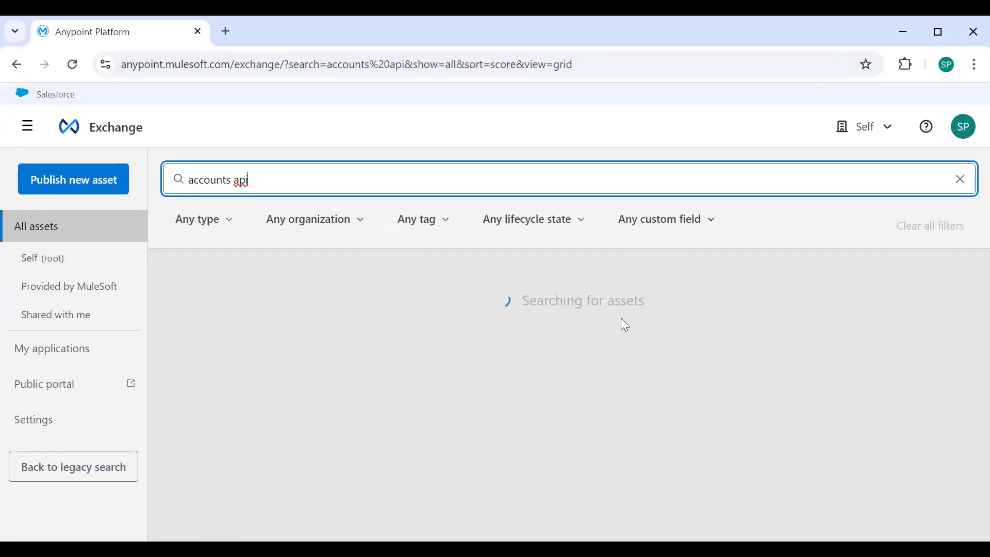
scroll(762, 380, "down", 10)
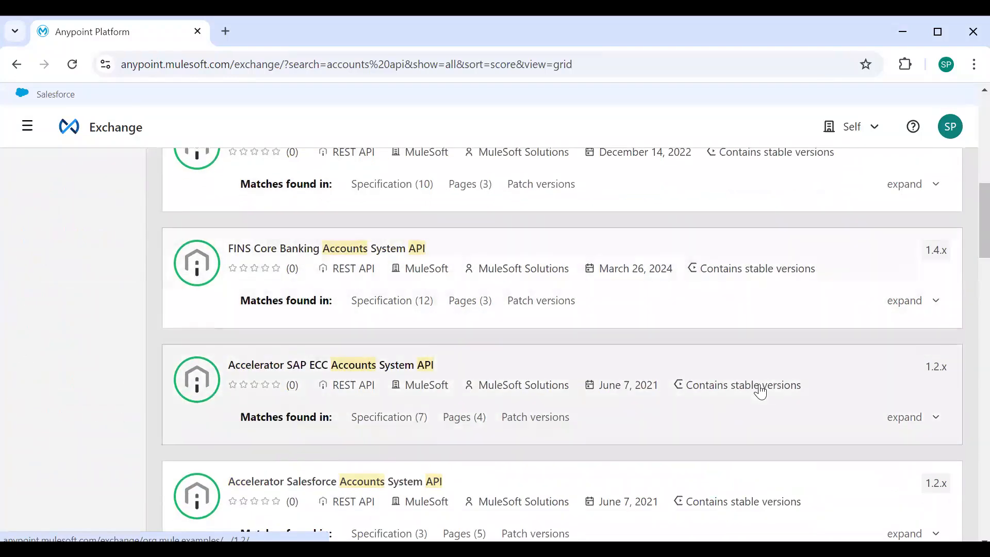
scroll(759, 390, "up", 5)
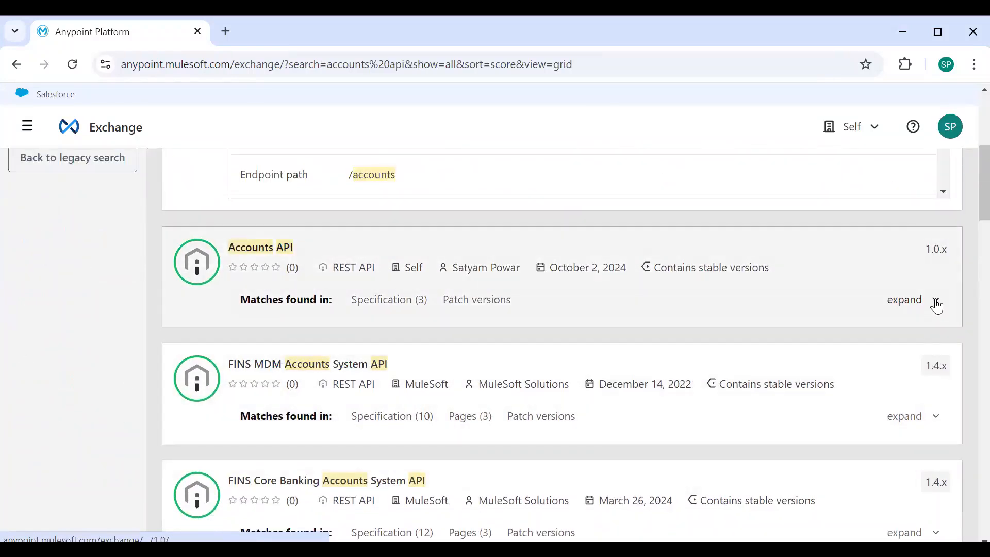
left_click(934, 303)
left_click(269, 258)
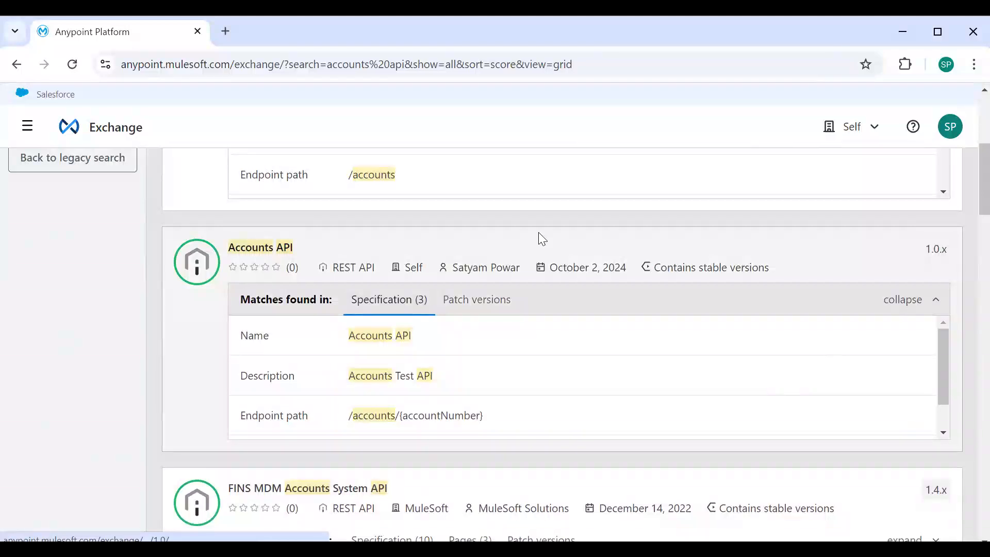
Copy the organization ID from the Mocking Service URL in the asset's API instances into the Notepad snippet's groupId
scroll(186, 326, "down", 5)
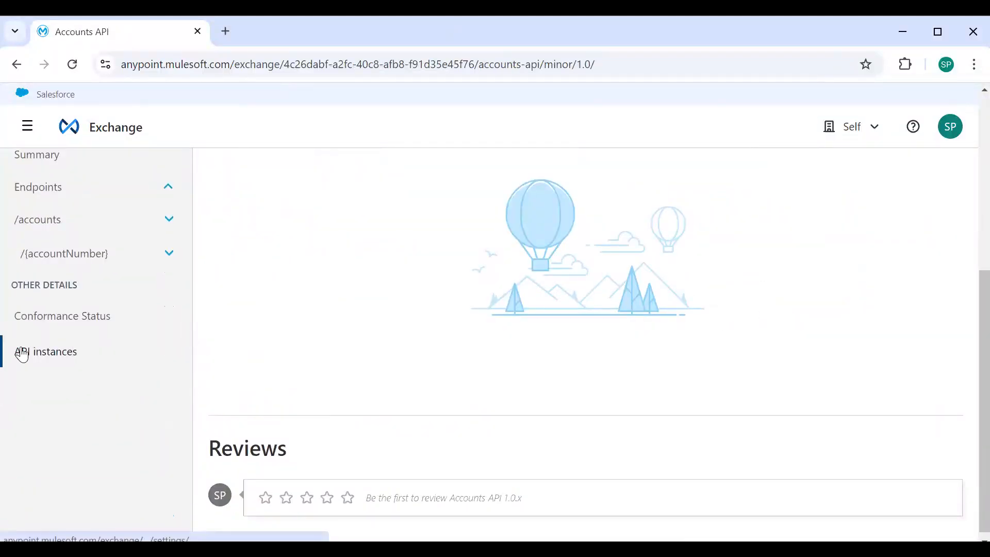
left_click(19, 352)
scroll(636, 345, "down", 4)
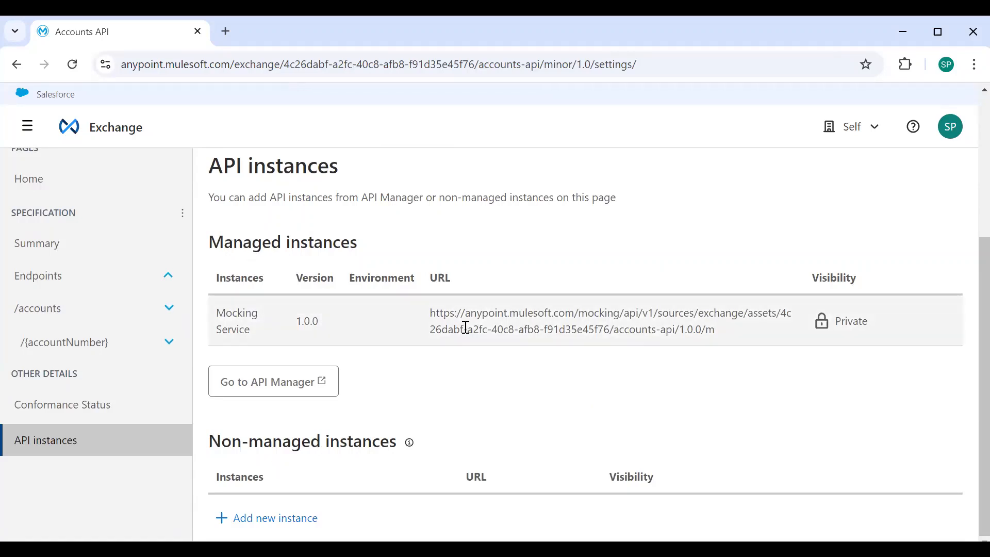
left_click_drag(782, 314, 610, 330)
key("ctrl+c")
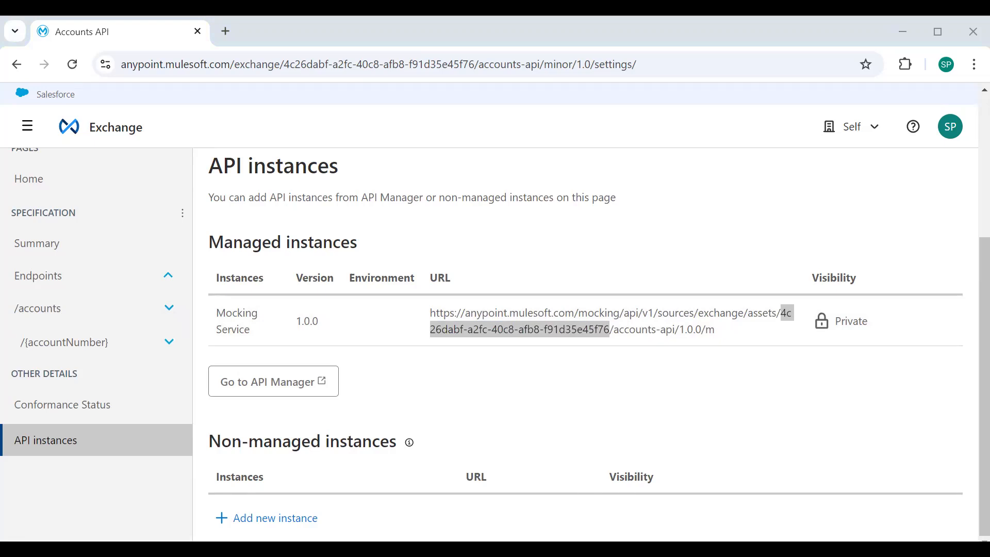
key("alt+Tab")
key("ctrl+v")
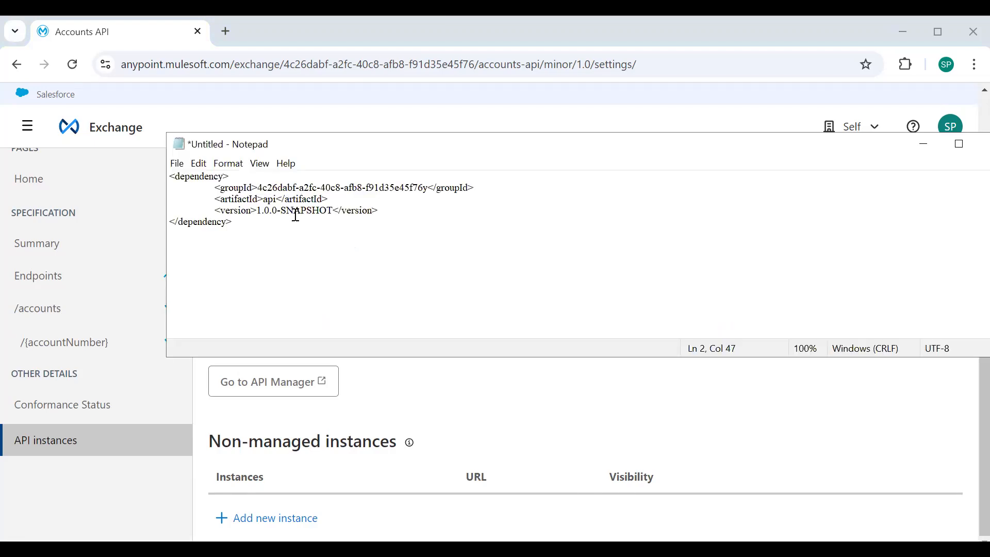
key("Delete")
Replace the snippet's artifactId with accounts-api, copied from the Mocking Service URL in Exchange
left_click(319, 211)
key("alt+Tab")
left_click_drag(614, 330, 676, 330)
key("ctrl+c")
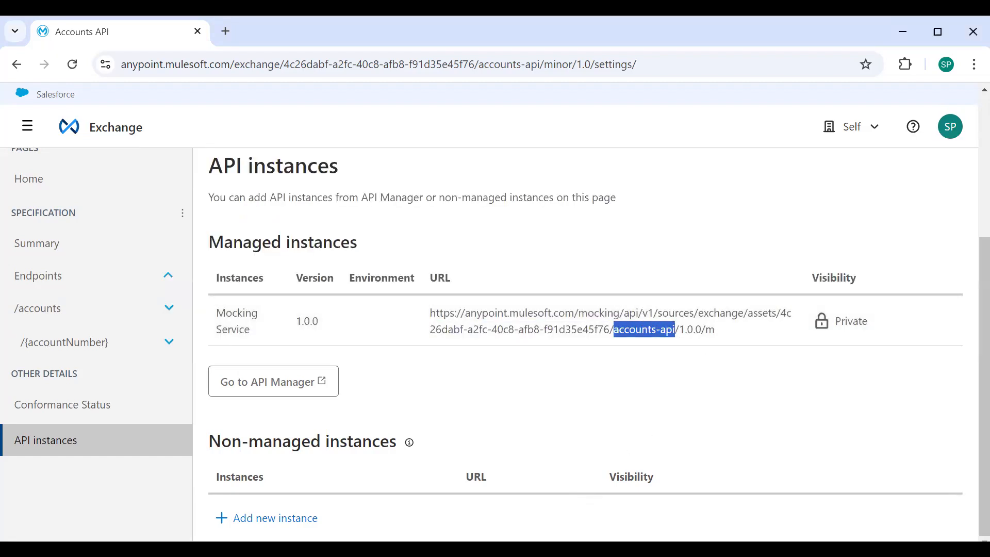
key("alt+Tab")
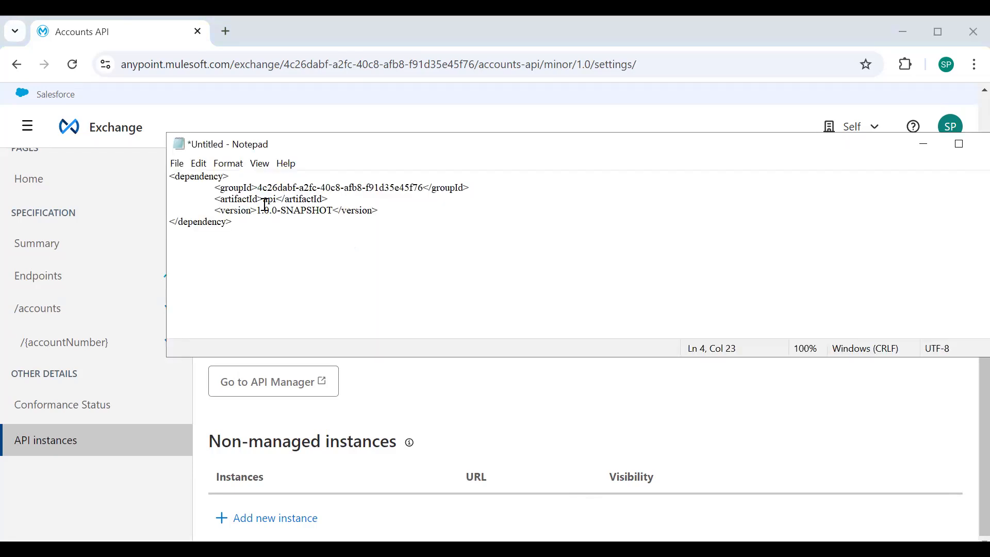
left_click(261, 200)
left_click(264, 200)
left_click(279, 201, "shift")
key("ctrl+v")
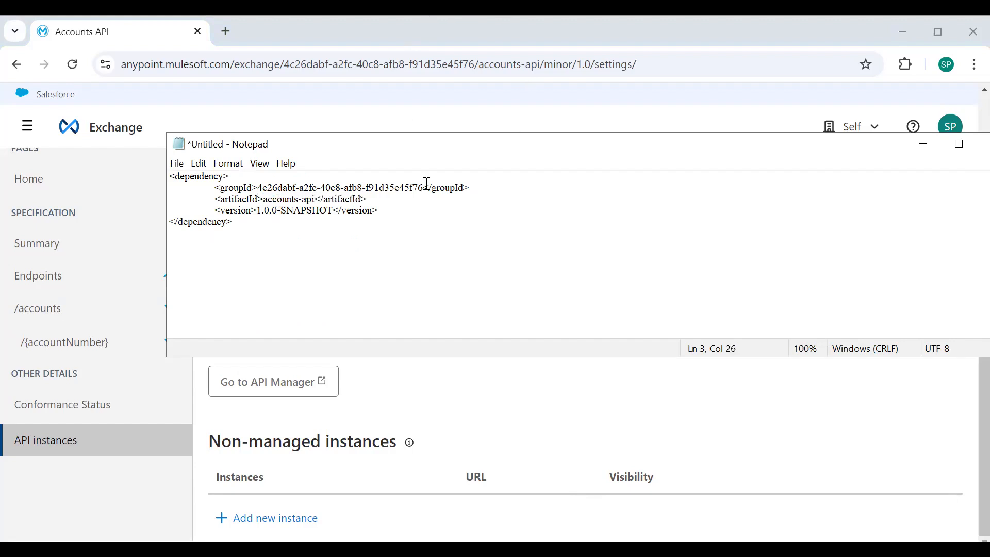
Set the snippet's version to 1.0.0 by removing the -SNAPSHOT suffix, and add a classifier element with the value raml
left_click_drag(276, 214, 334, 212)
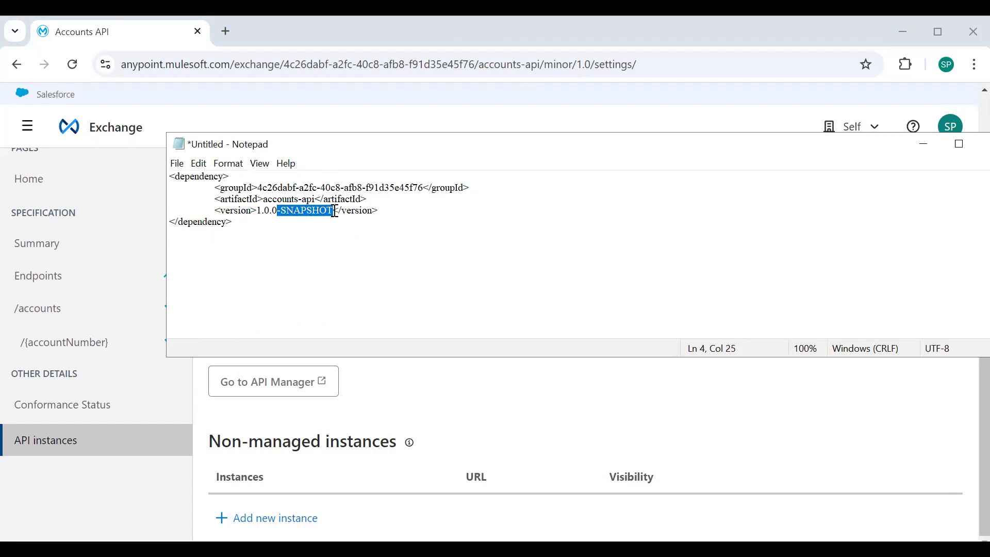
key("Delete")
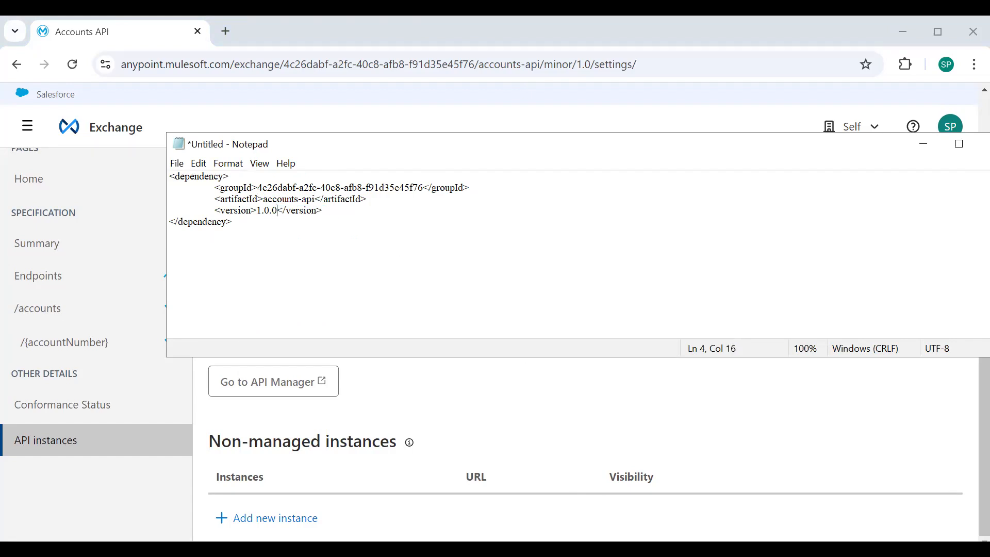
key("alt+Tab")
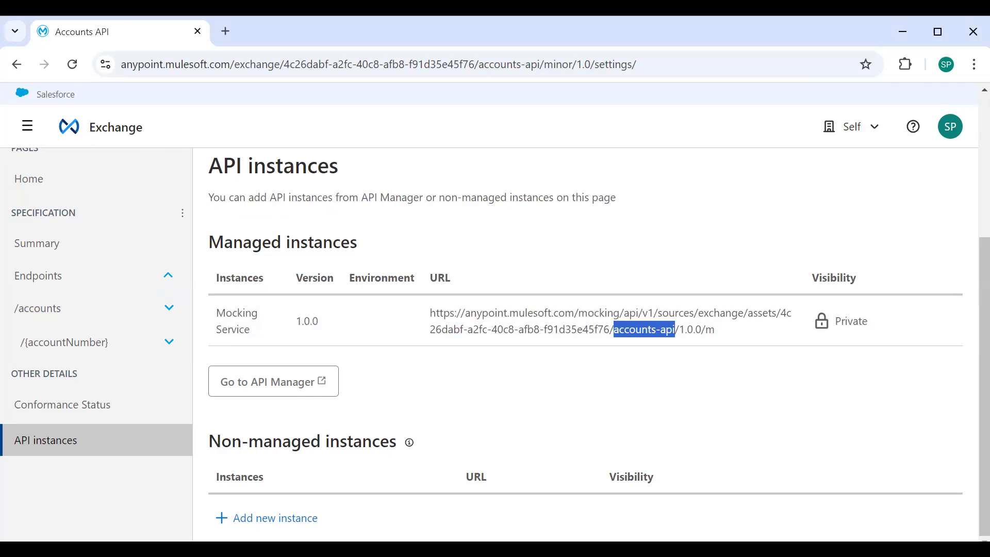
key("alt+Tab")
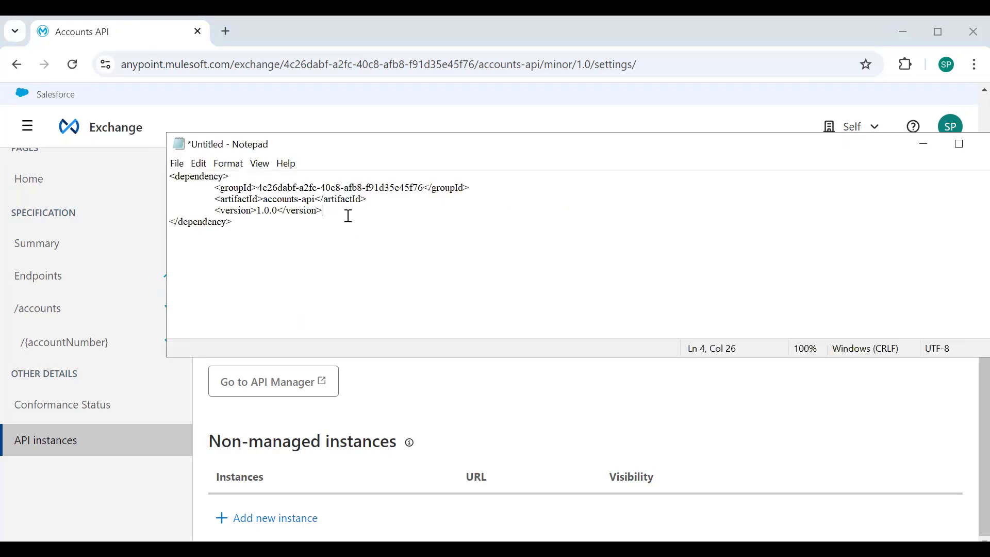
key("Return")
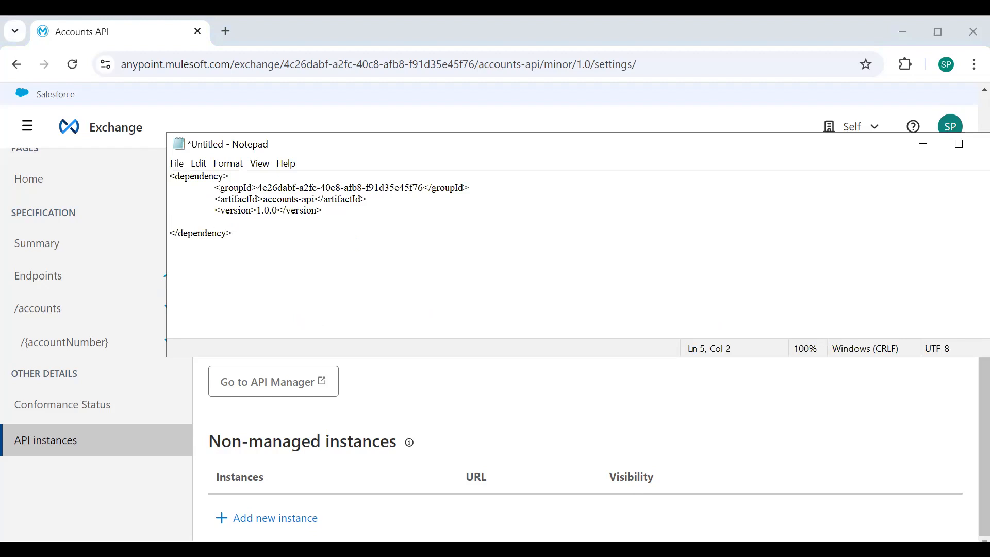
type("<classifier>raml</classifier>")
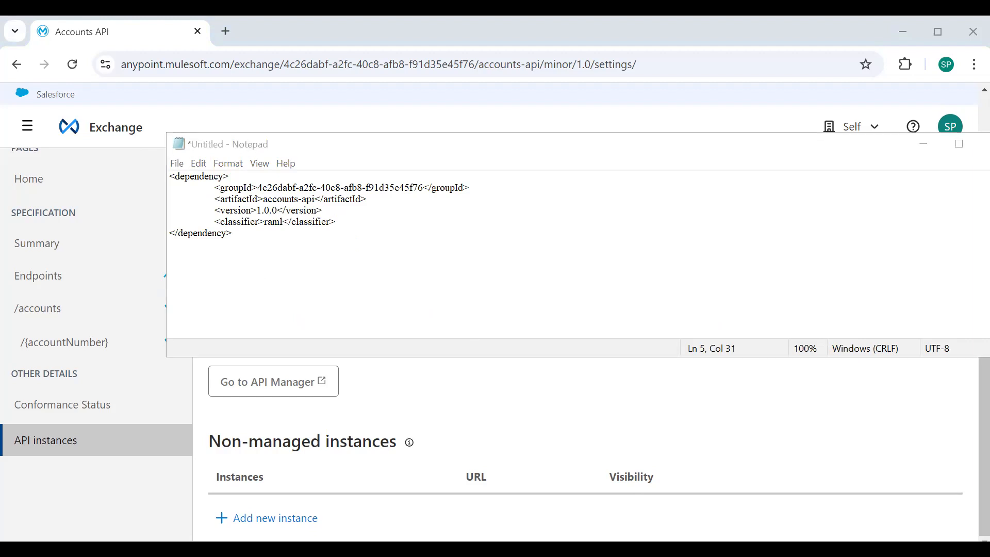
Paste one more element below the classifier line and select the complete dependency block
left_click(380, 228)
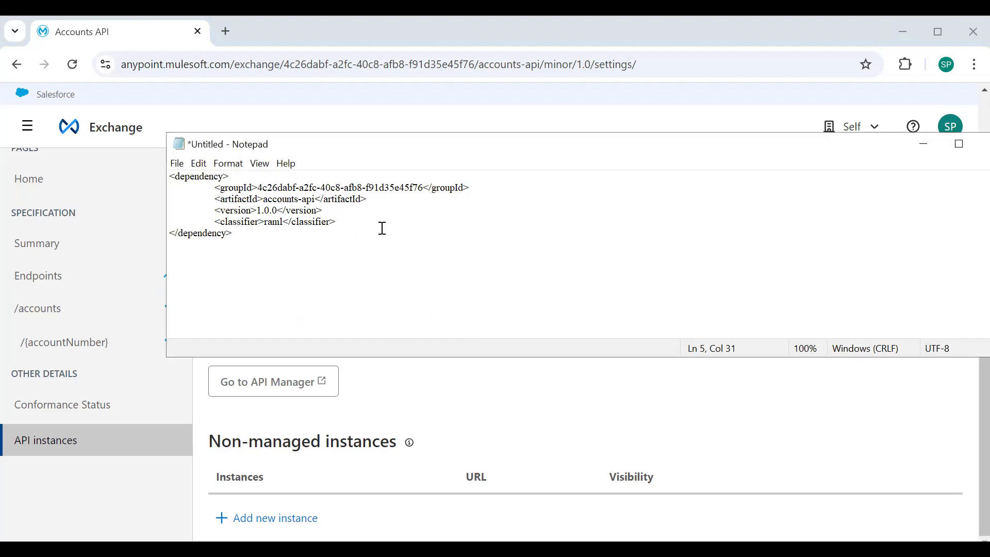
key("Return")
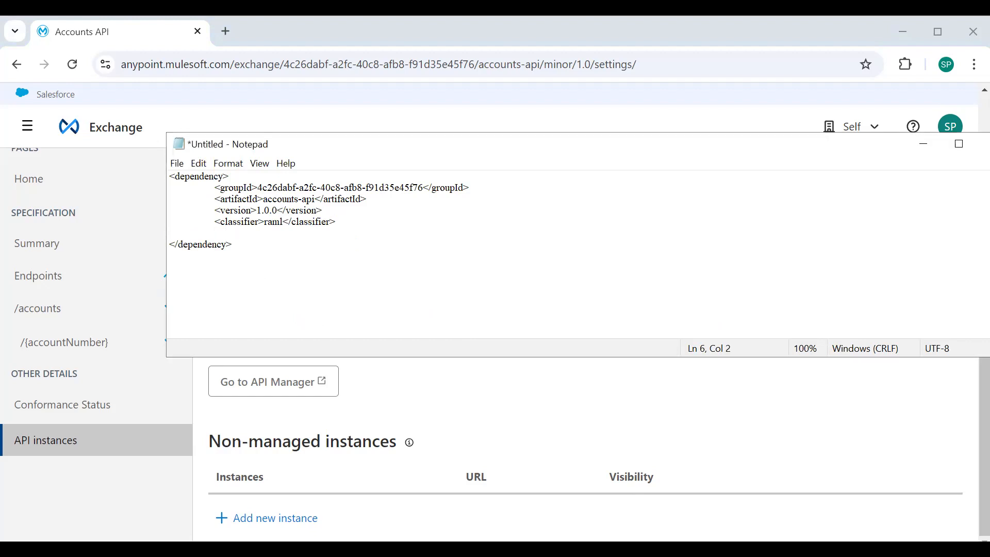
type("<type>zip</type>")
left_click_drag(241, 243, 170, 177)
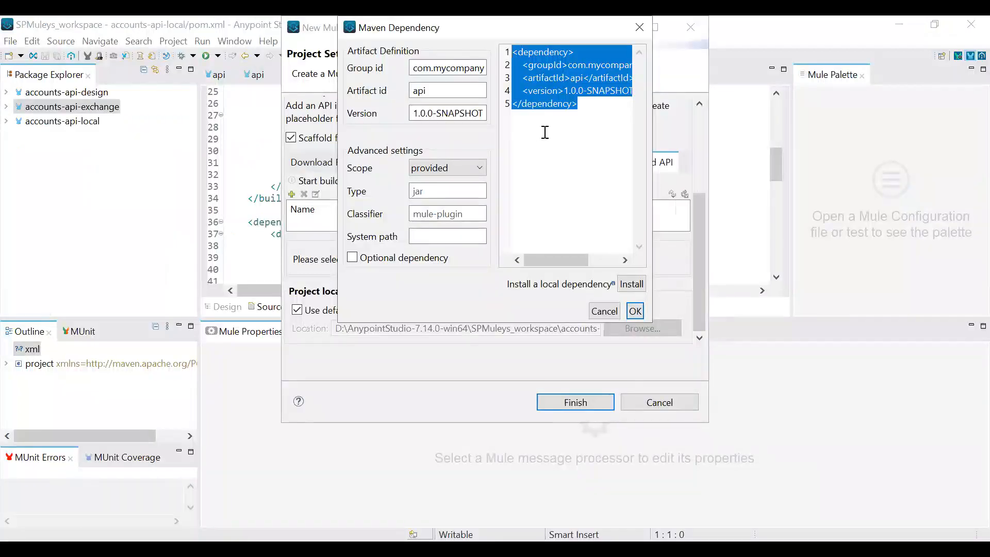
Paste the copied accounts-api 1.0.0 RAML dependency over the default Maven snippet, confirm it and create the project with scaffolded flows
key("ctrl+v")
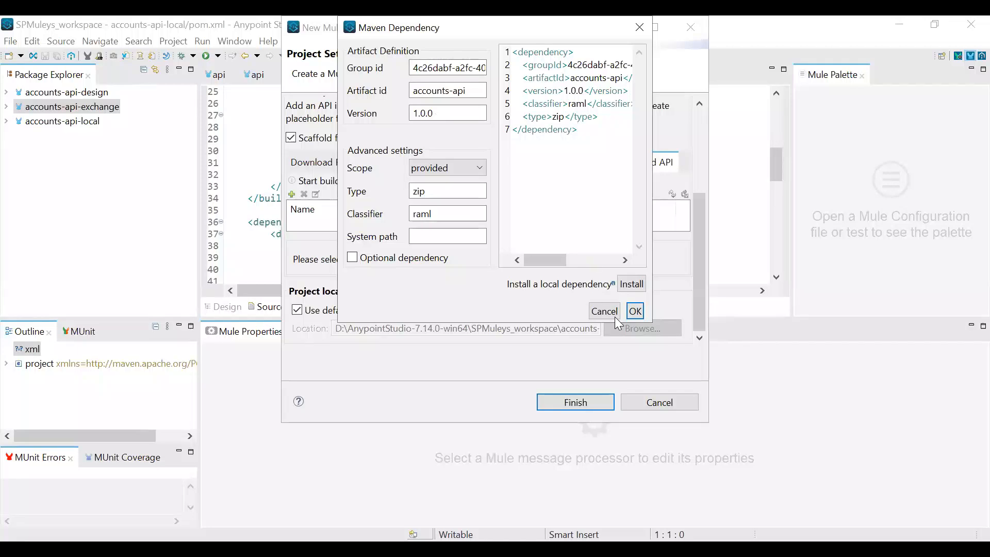
left_click(635, 311)
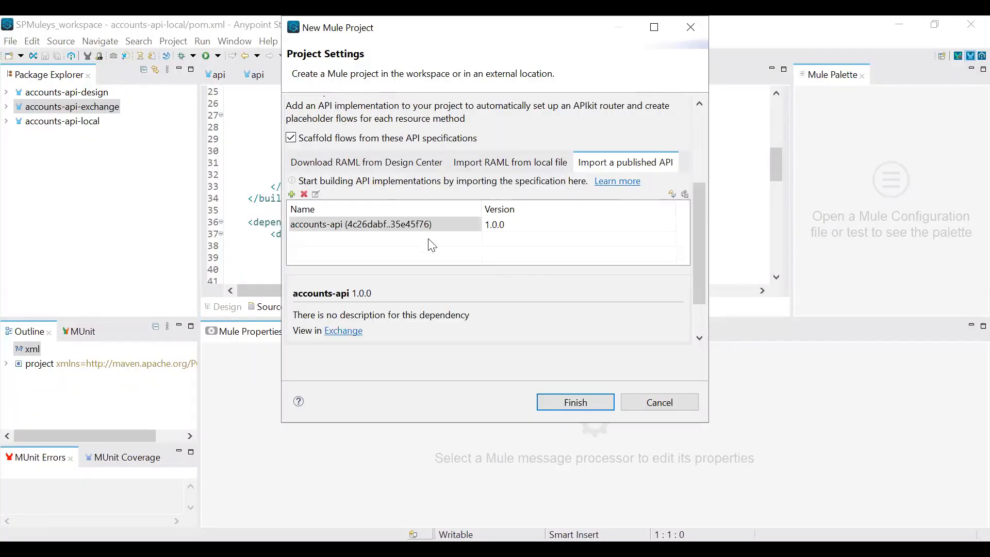
left_click(361, 225)
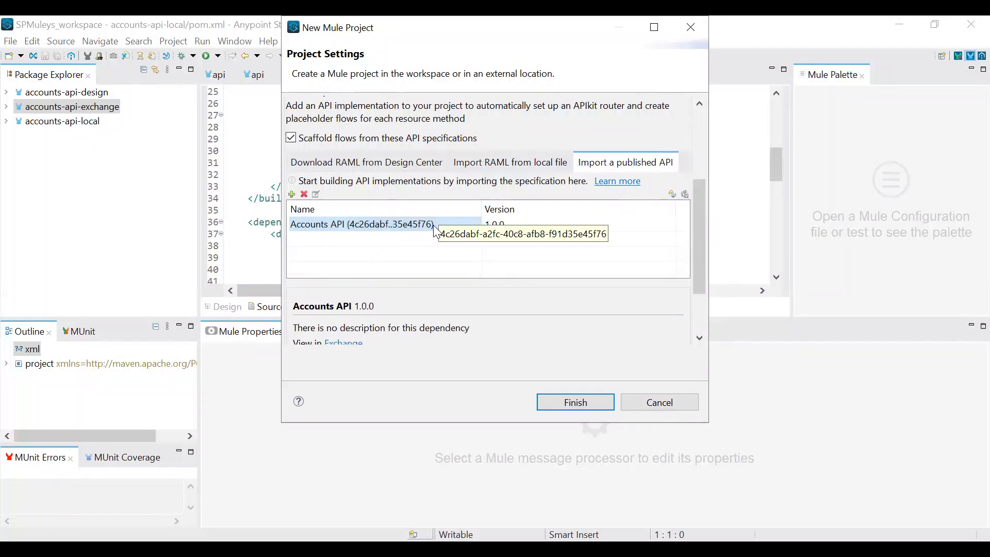
key("Return")
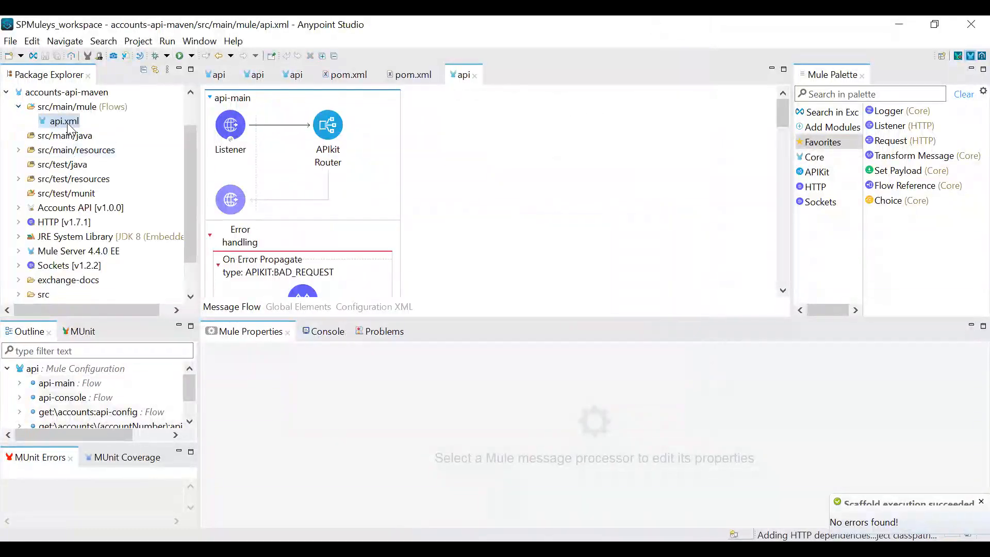
Examine the src/main/resources contents of accounts-api-maven and the apikit:config reference in the XML of its api.xml
left_click(19, 150)
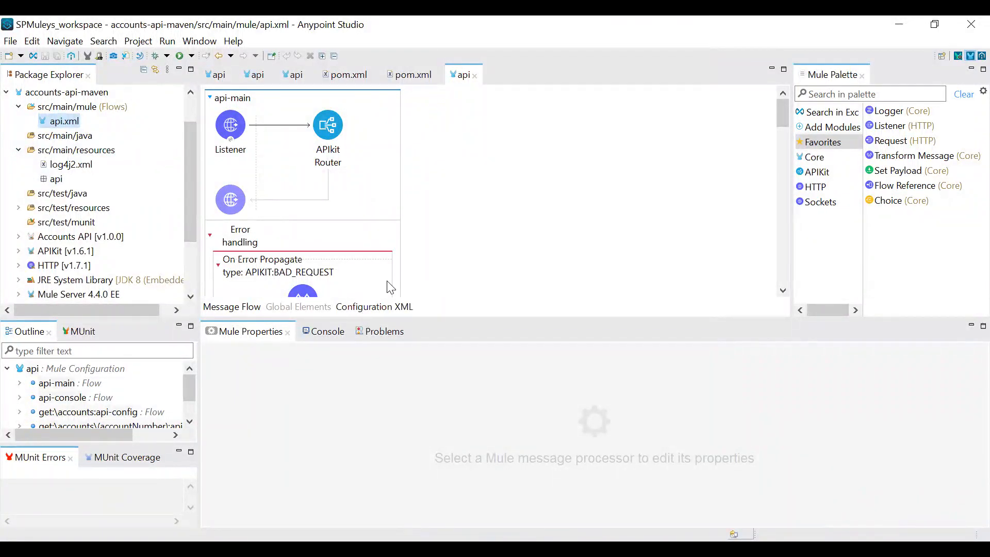
left_click(368, 308)
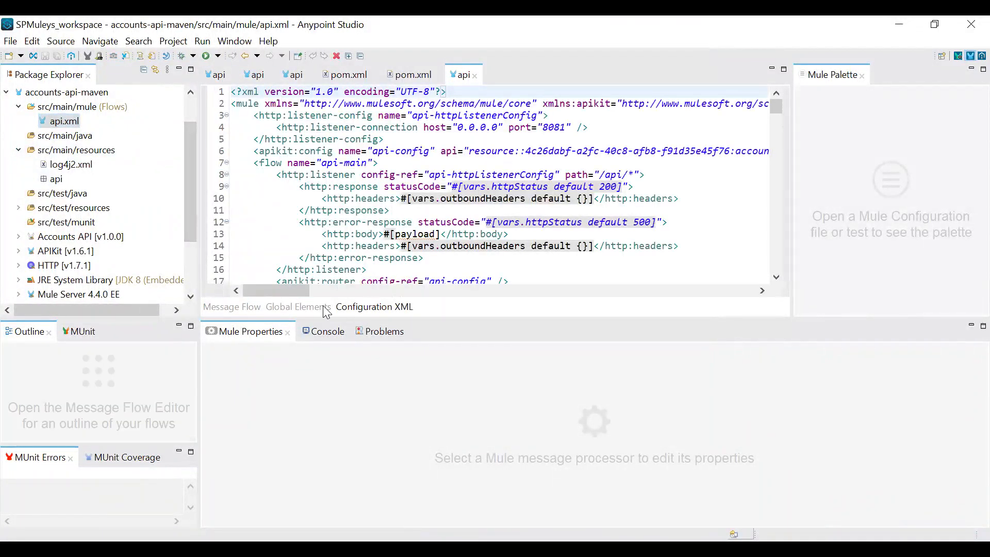
left_click_drag(286, 291, 244, 297)
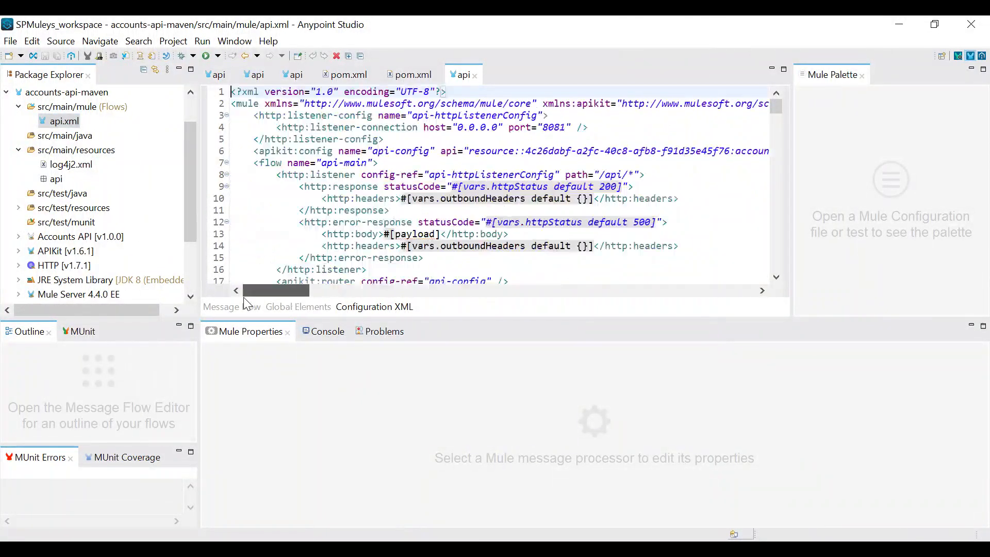
scroll(249, 232, "down", 2)
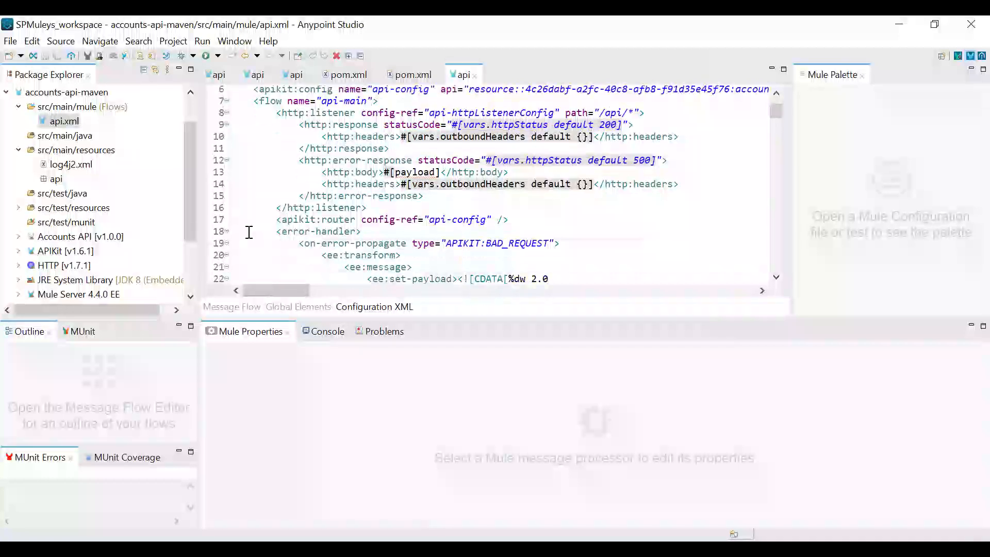
Open the pom.xml of accounts-api-maven and highlight the complete accounts-api dependency block
scroll(111, 224, "down", 2)
double_click(134, 293)
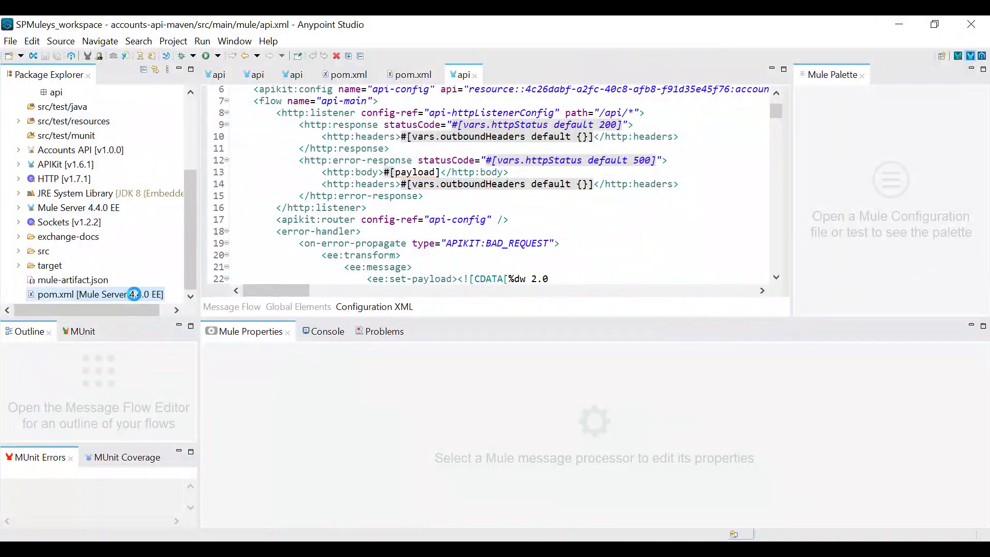
scroll(446, 236, "down", 15)
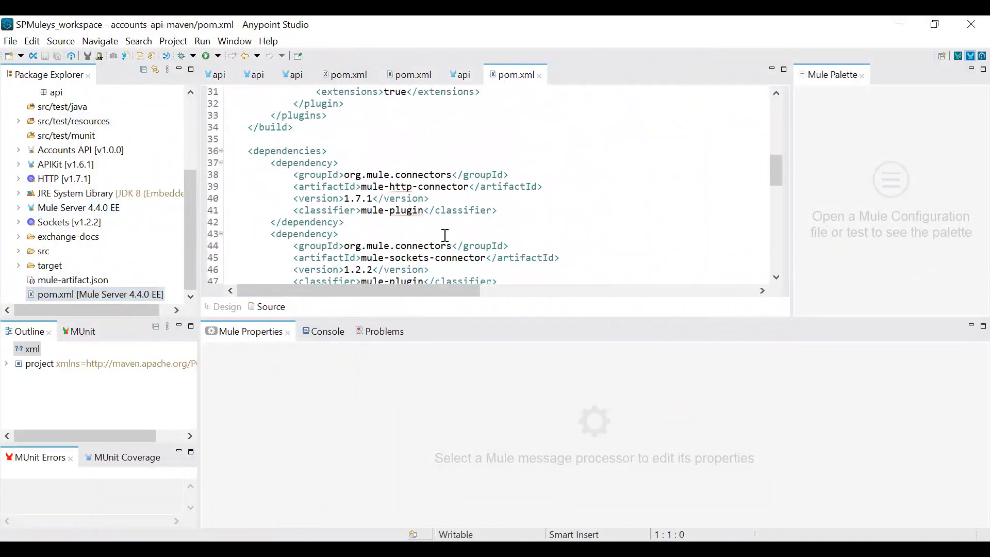
left_click_drag(271, 128, 345, 199)
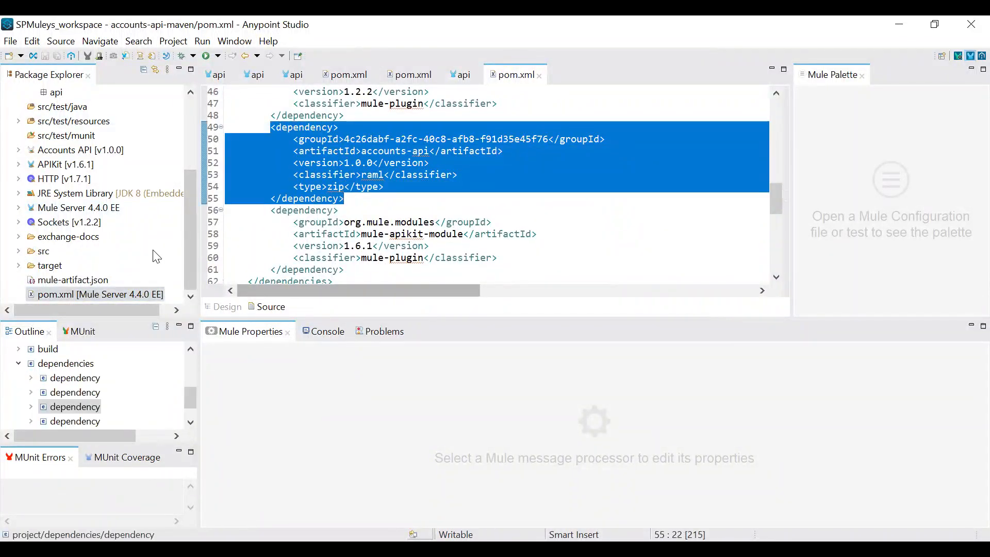
Collapse the accounts-api-maven project and go through the design, local, exchange and maven projects one by one
scroll(155, 254, "up", 3)
left_click(7, 135)
left_click(75, 94)
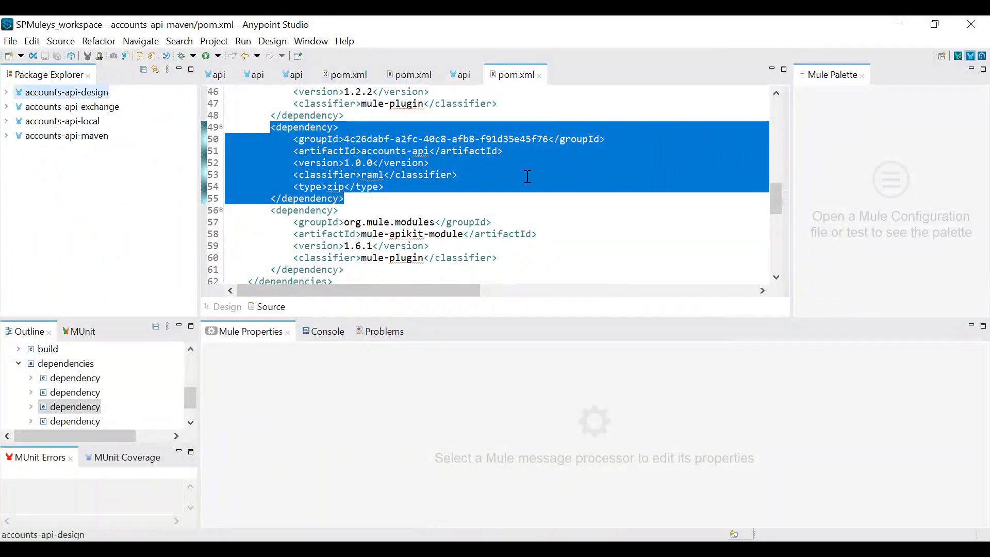
left_click(64, 122)
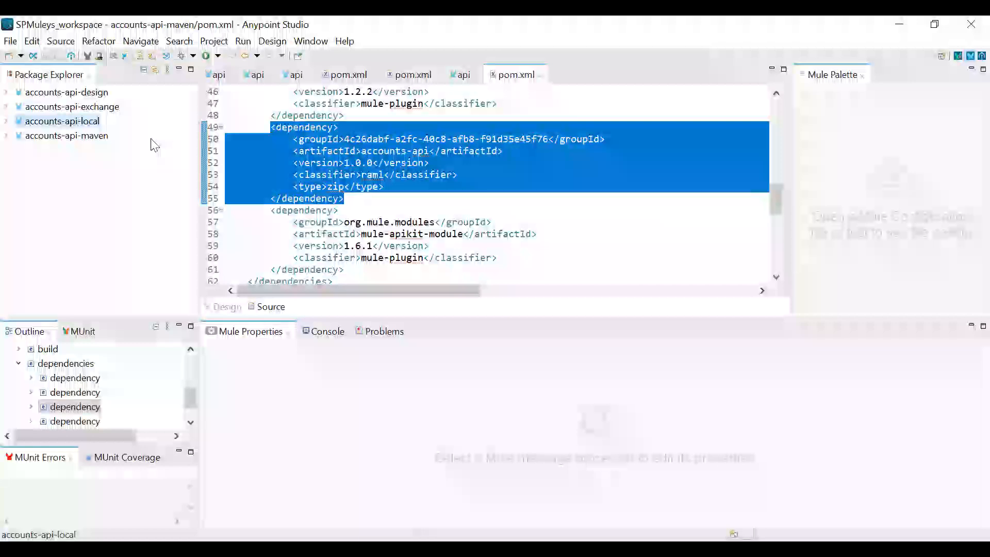
left_click(101, 108)
left_click(106, 144)
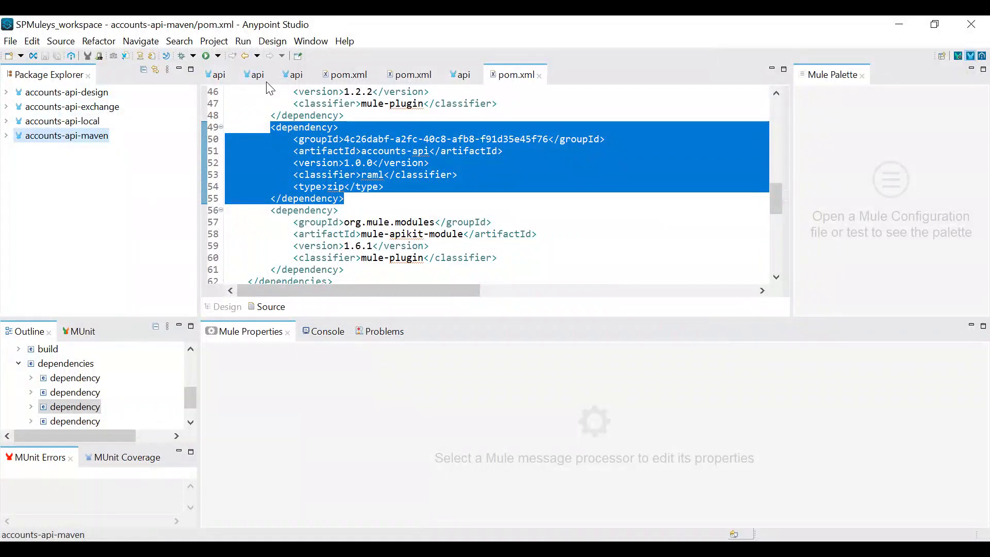
Review the scaffolded message flow of accounts-api-local's api.xml, from the error handlers to the api-console flow
left_click(260, 77)
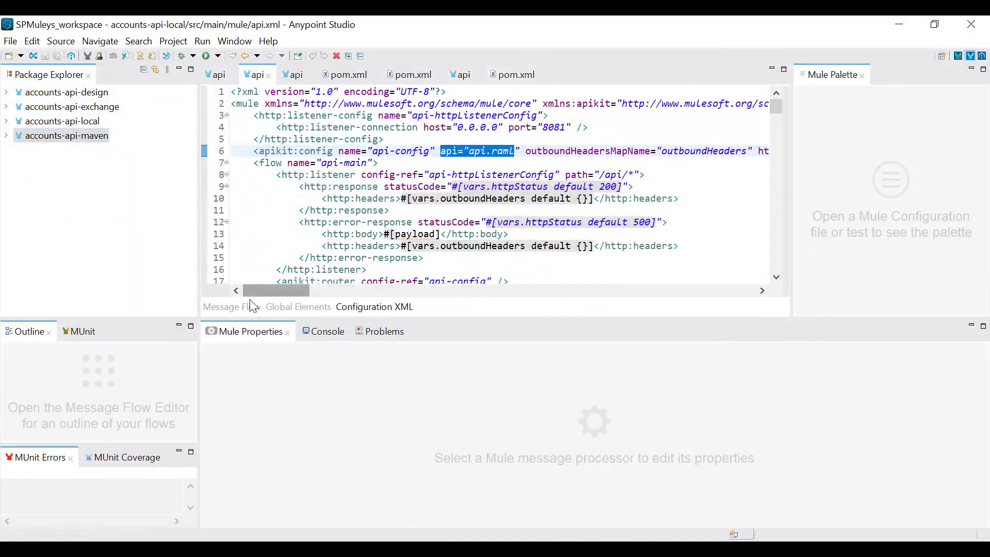
left_click(242, 307)
scroll(406, 221, "down", 8)
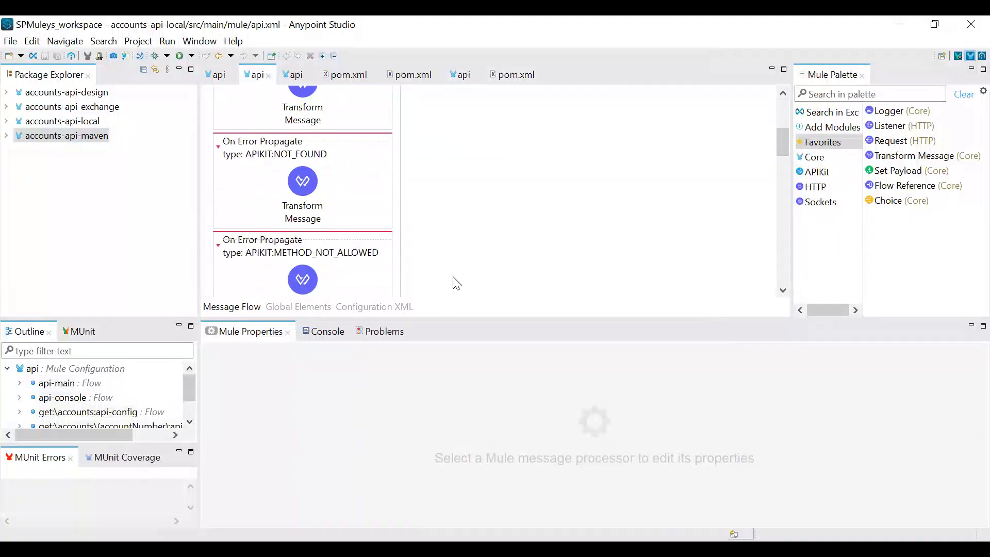
scroll(512, 258, "down", 5)
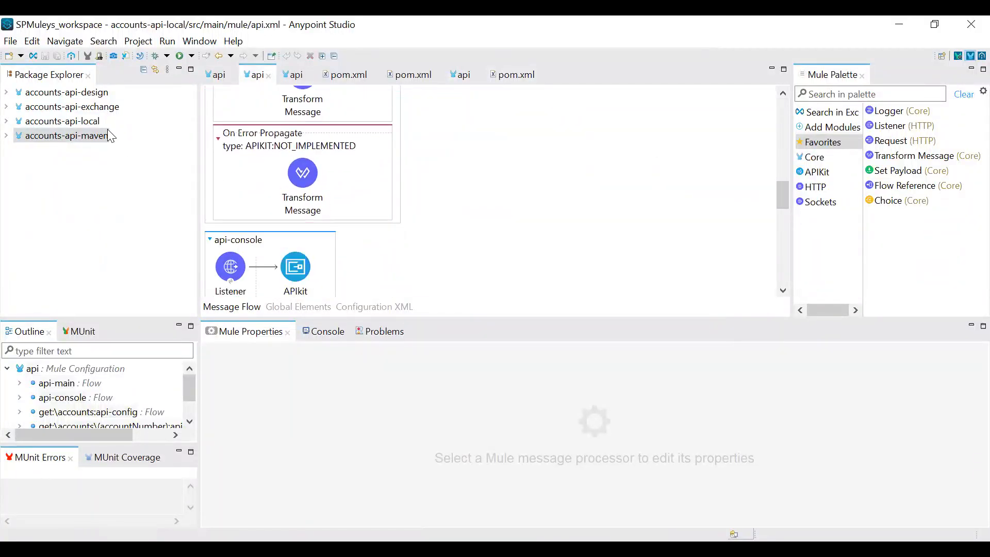
left_click(10, 42)
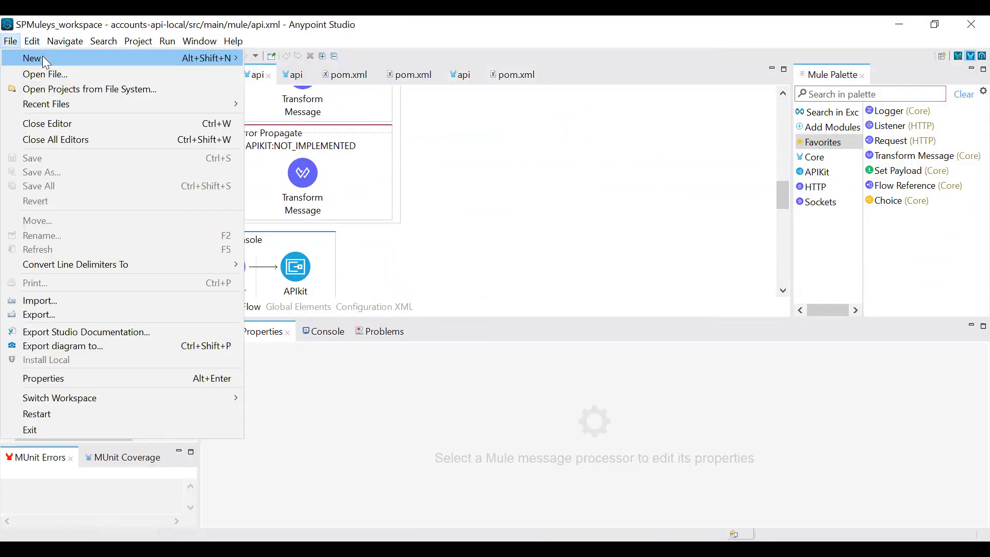
left_click(525, 153)
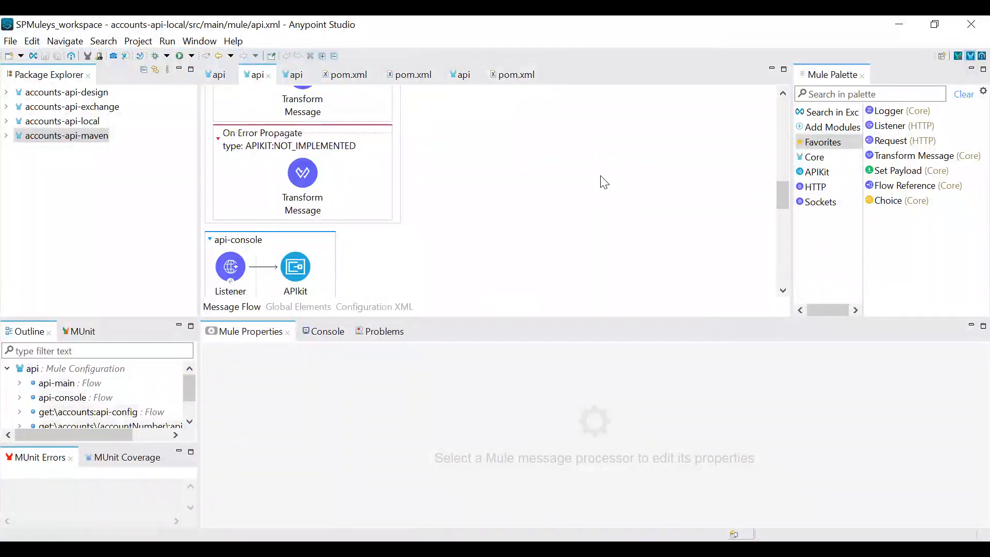